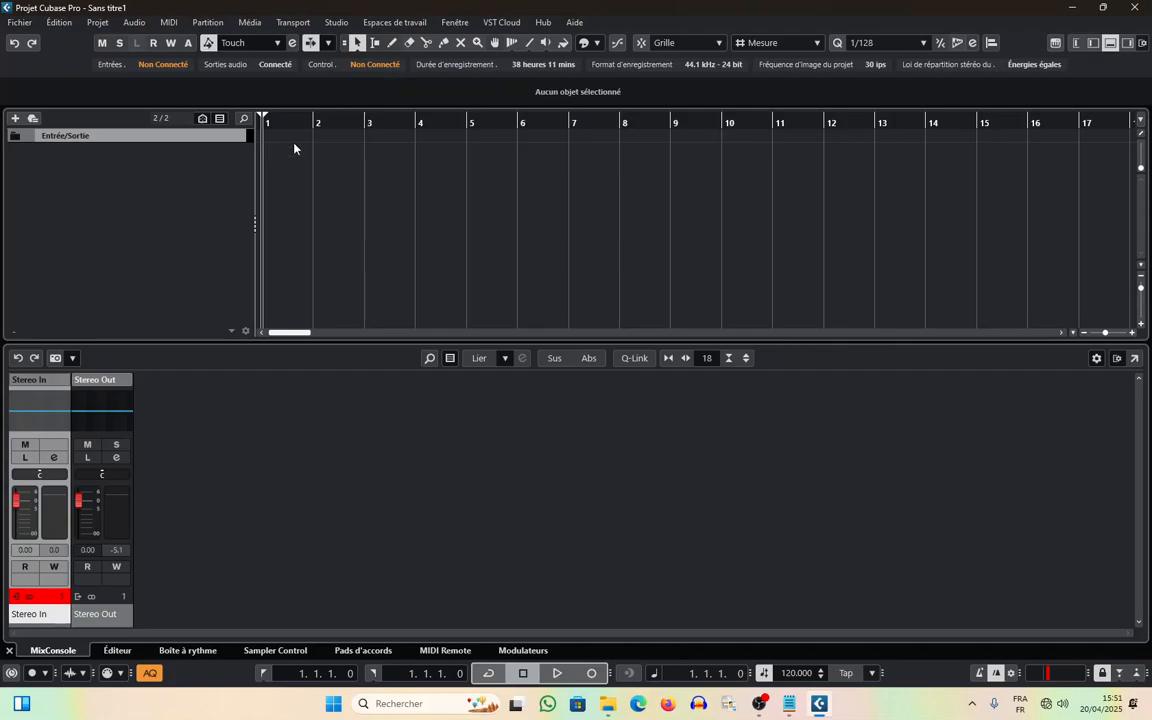
Connect the Stereo In input bus to the Focusrite USB ASIO audio device in the audio connections and recheck the input assignment
{"action": "left_click", "coordinate": [336, 23]}
{"action": "left_click", "coordinate": [362, 40]}
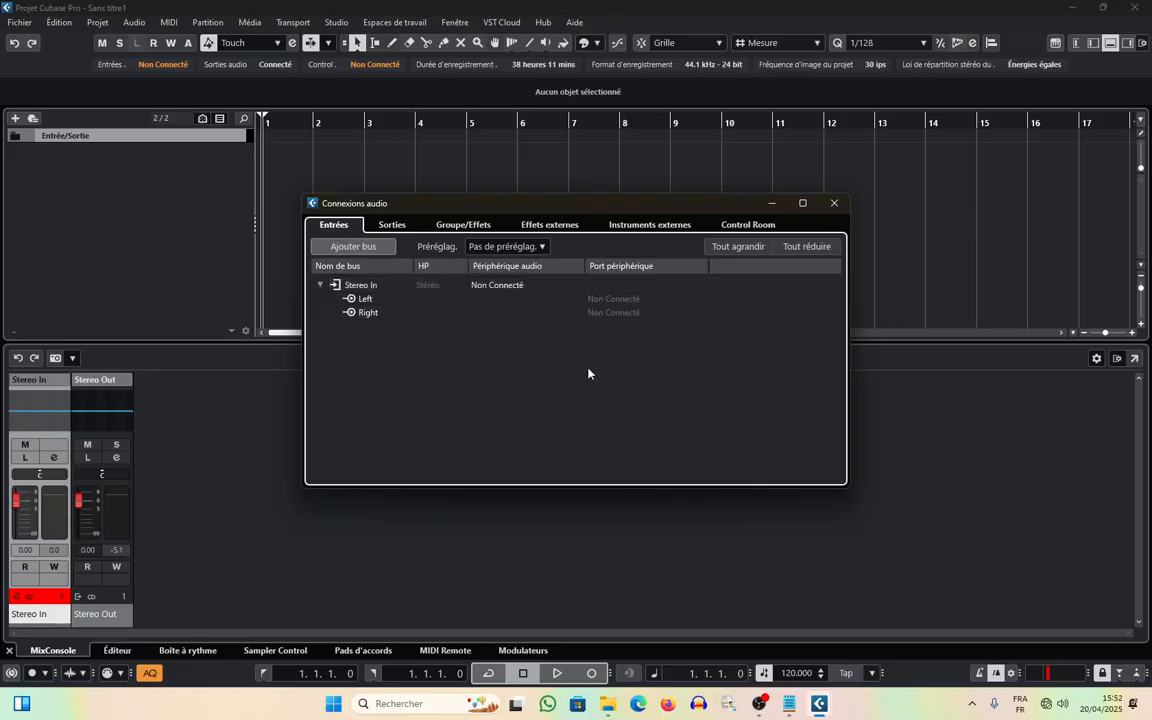
{"action": "left_click", "coordinate": [525, 285]}
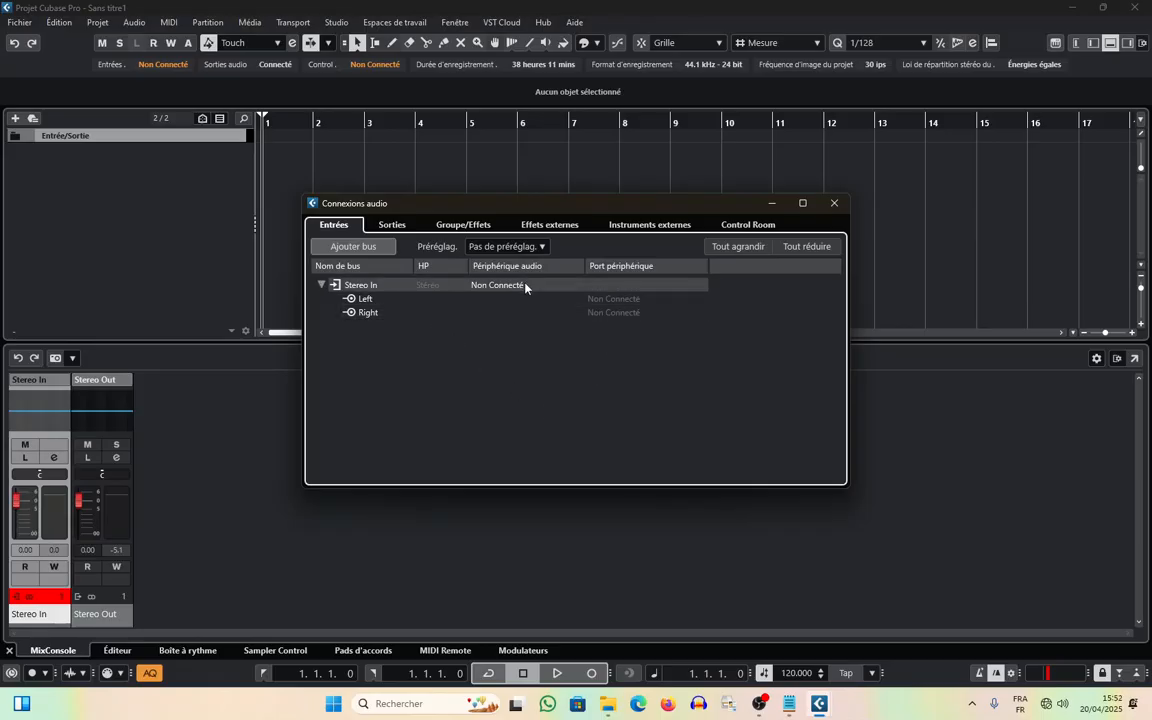
{"action": "left_click", "coordinate": [525, 286]}
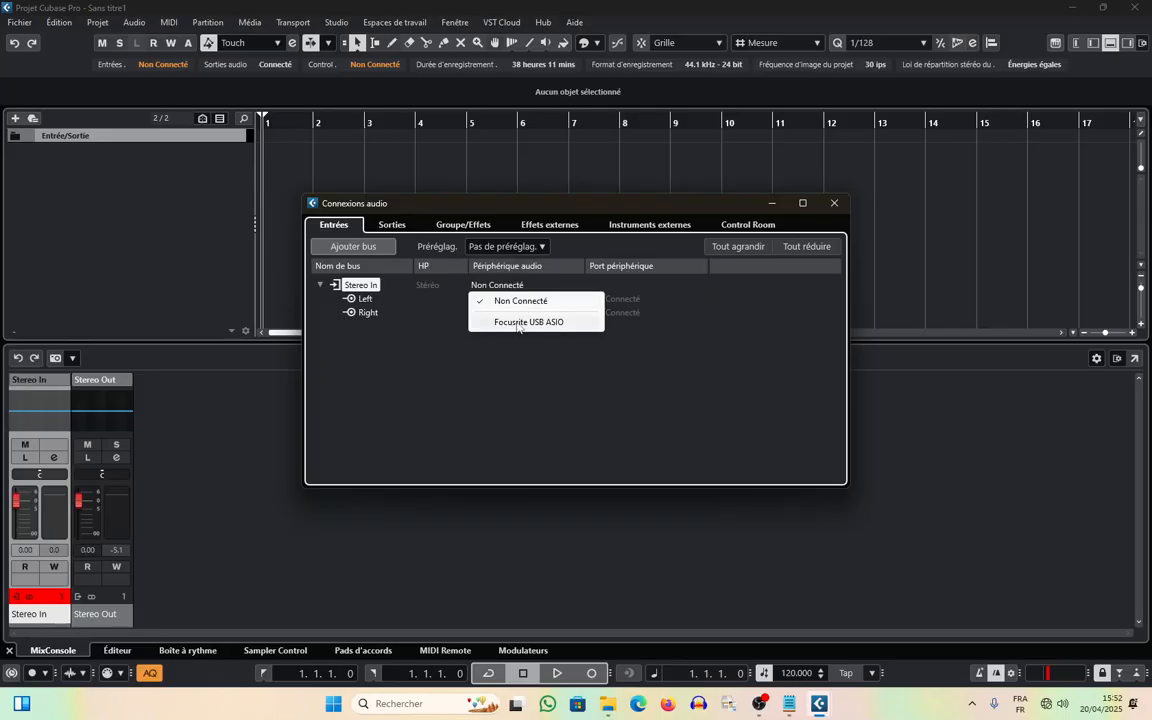
{"action": "left_click", "coordinate": [520, 321]}
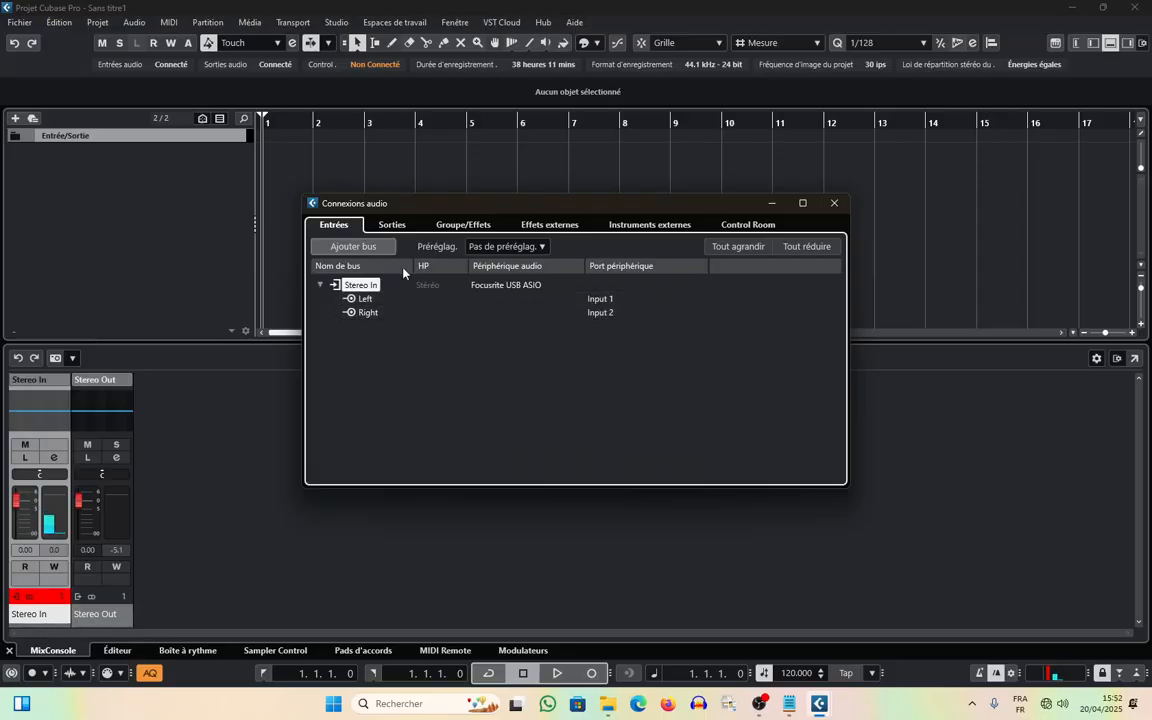
{"action": "left_click", "coordinate": [834, 203]}
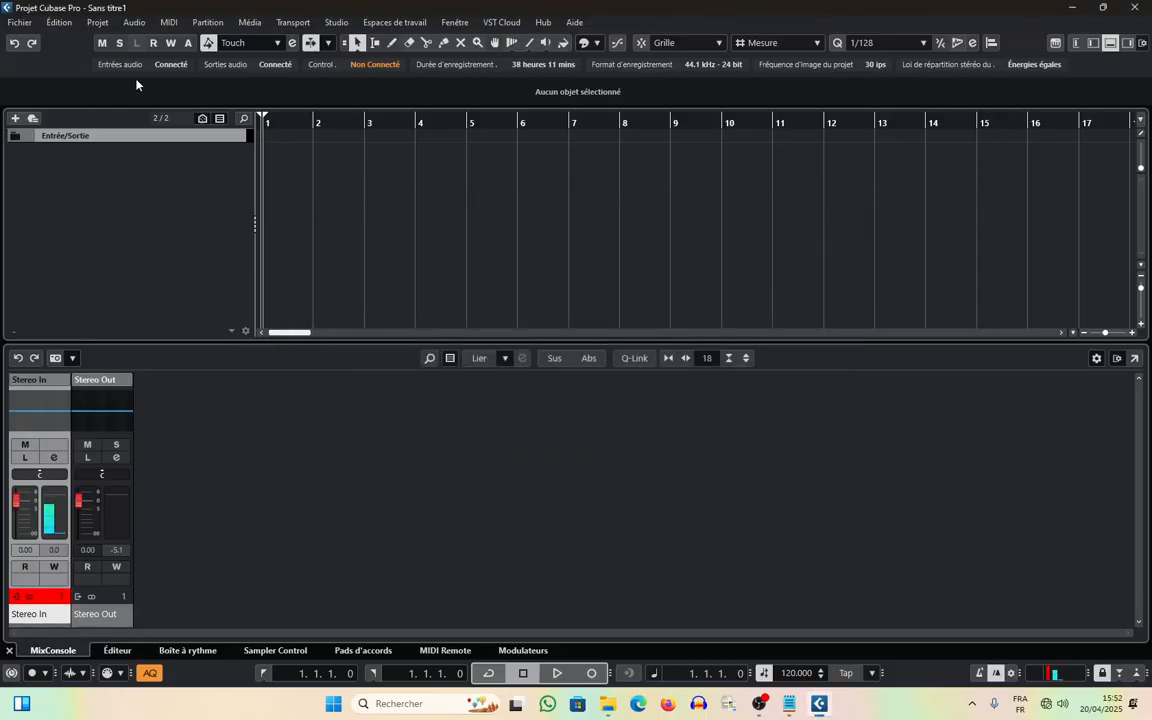
{"action": "left_click", "coordinate": [171, 65]}
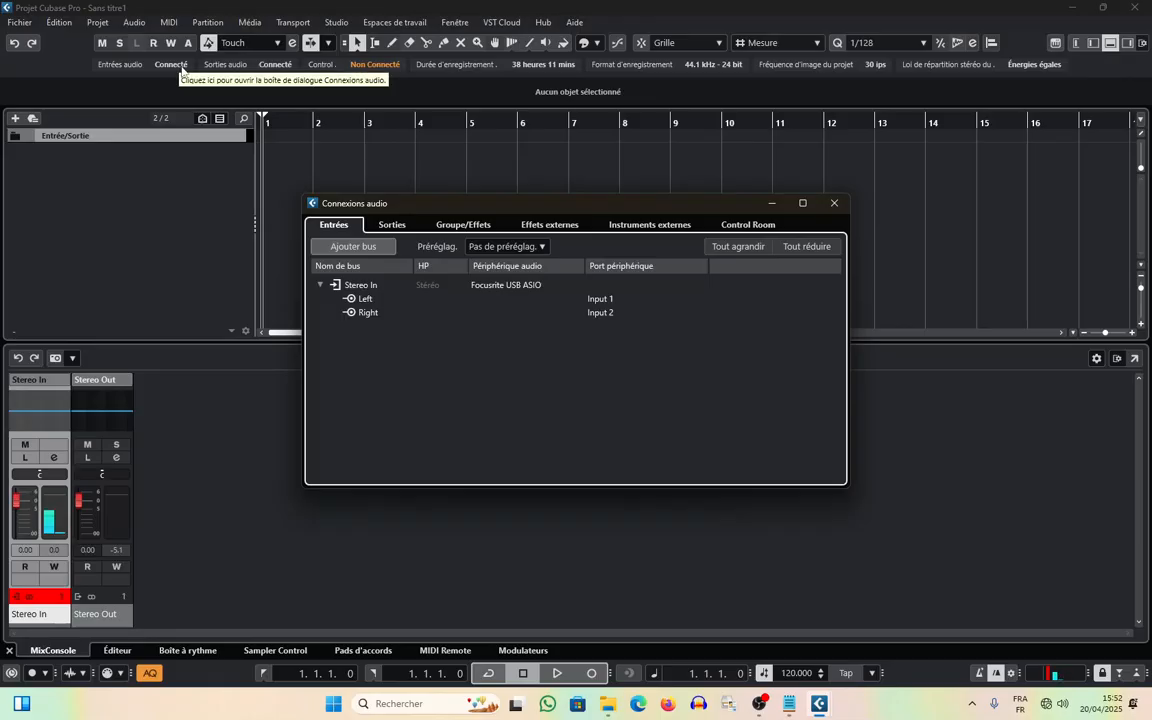
{"action": "left_click", "coordinate": [835, 205]}
Connect the Control Room's Monitor 1 bus to Focusrite USB ASIO and review the input bus ports
{"action": "left_click", "coordinate": [370, 66]}
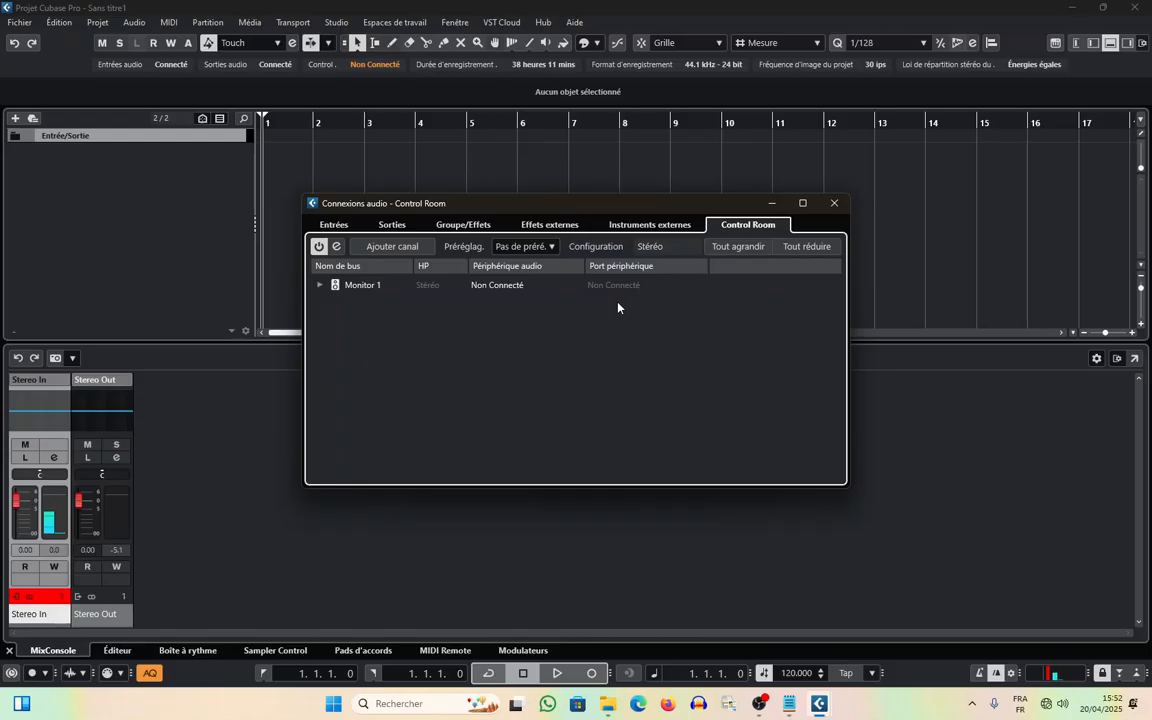
{"action": "left_click", "coordinate": [320, 285]}
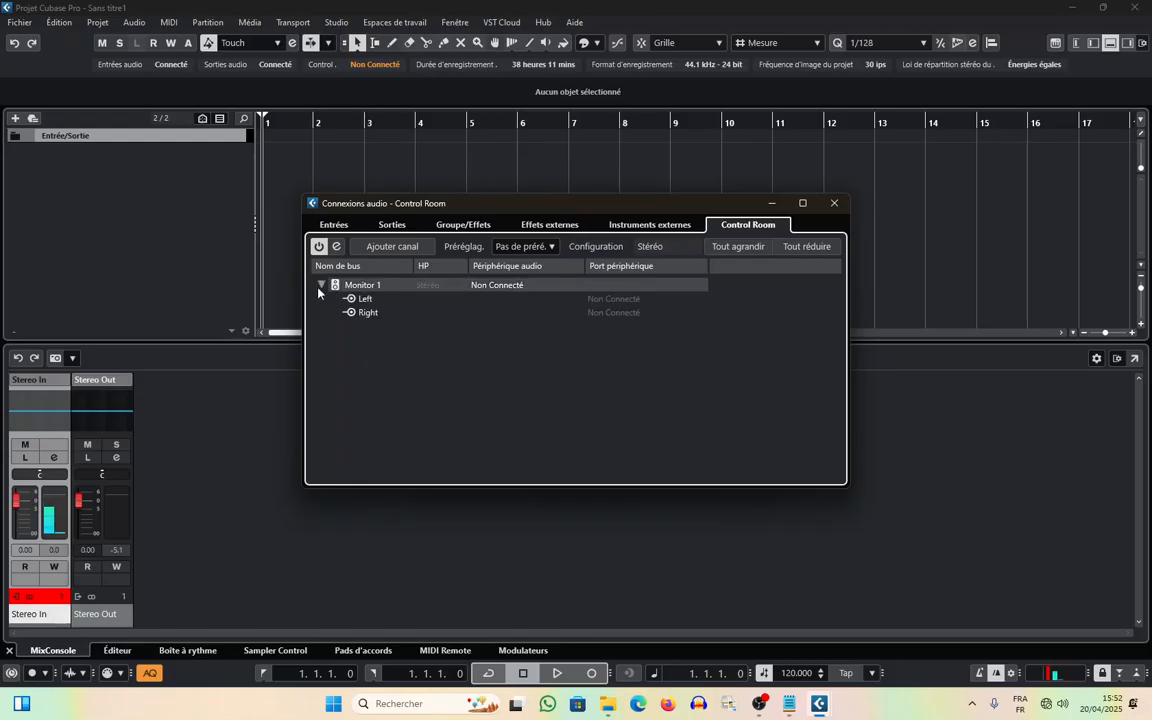
{"action": "left_click", "coordinate": [475, 285]}
{"action": "left_click", "coordinate": [520, 322]}
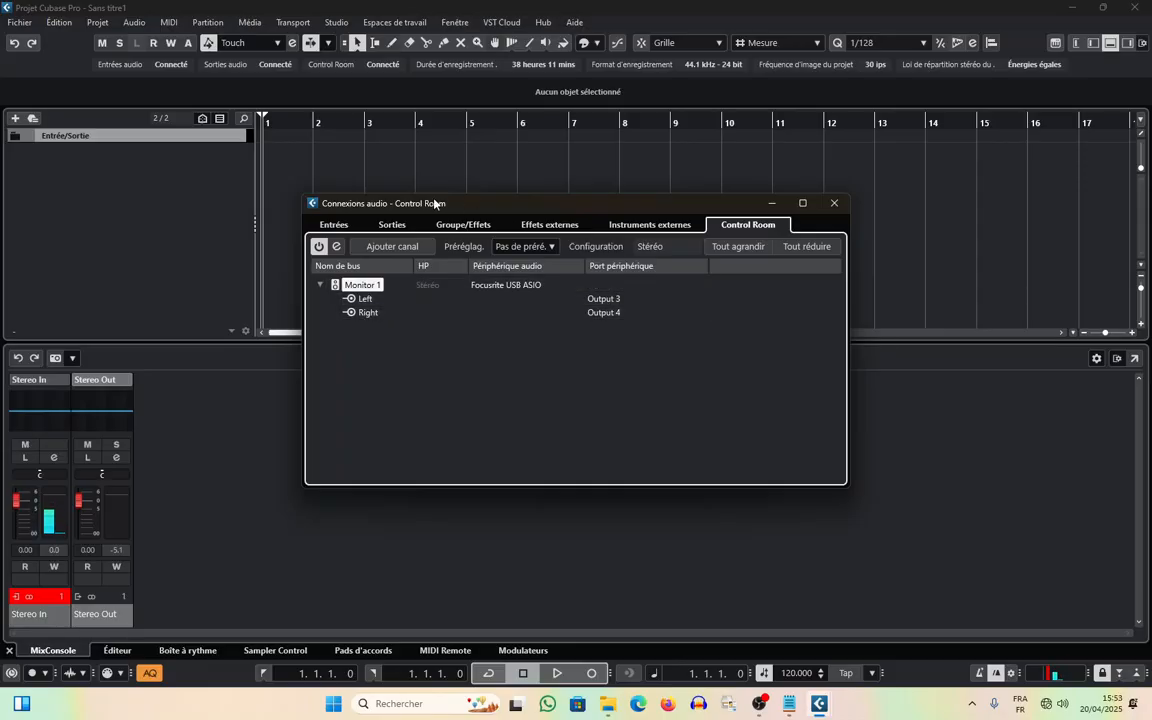
{"action": "left_click", "coordinate": [344, 225]}
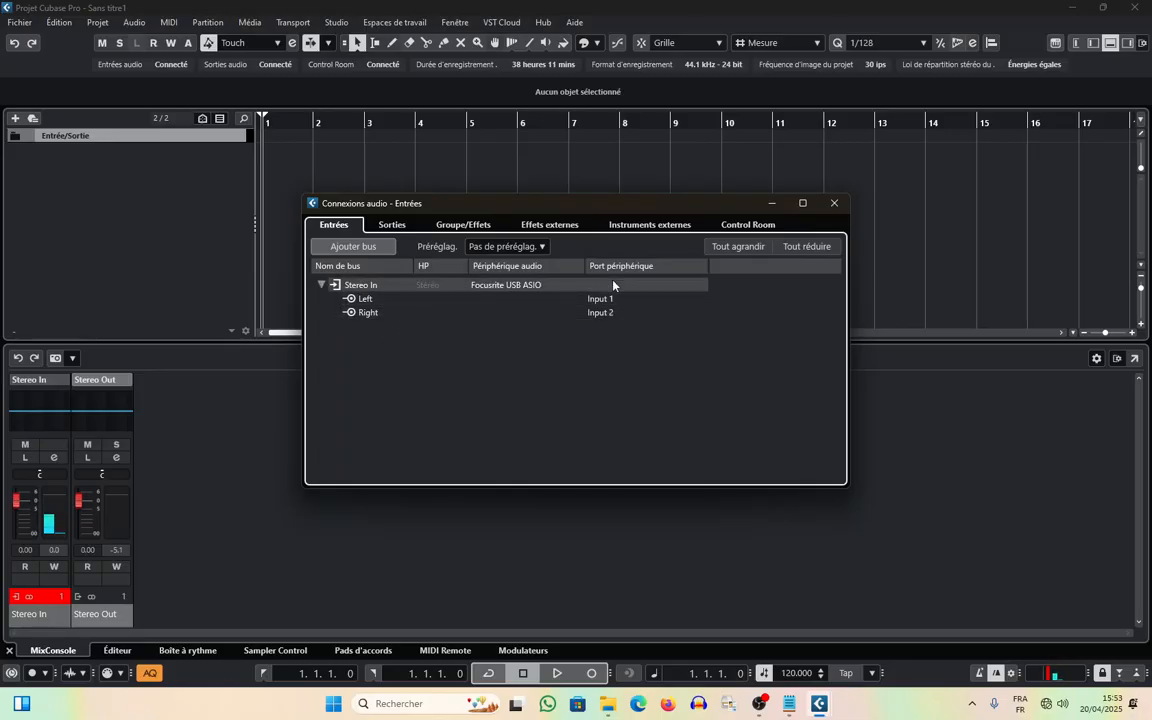
{"action": "left_click", "coordinate": [835, 202]}
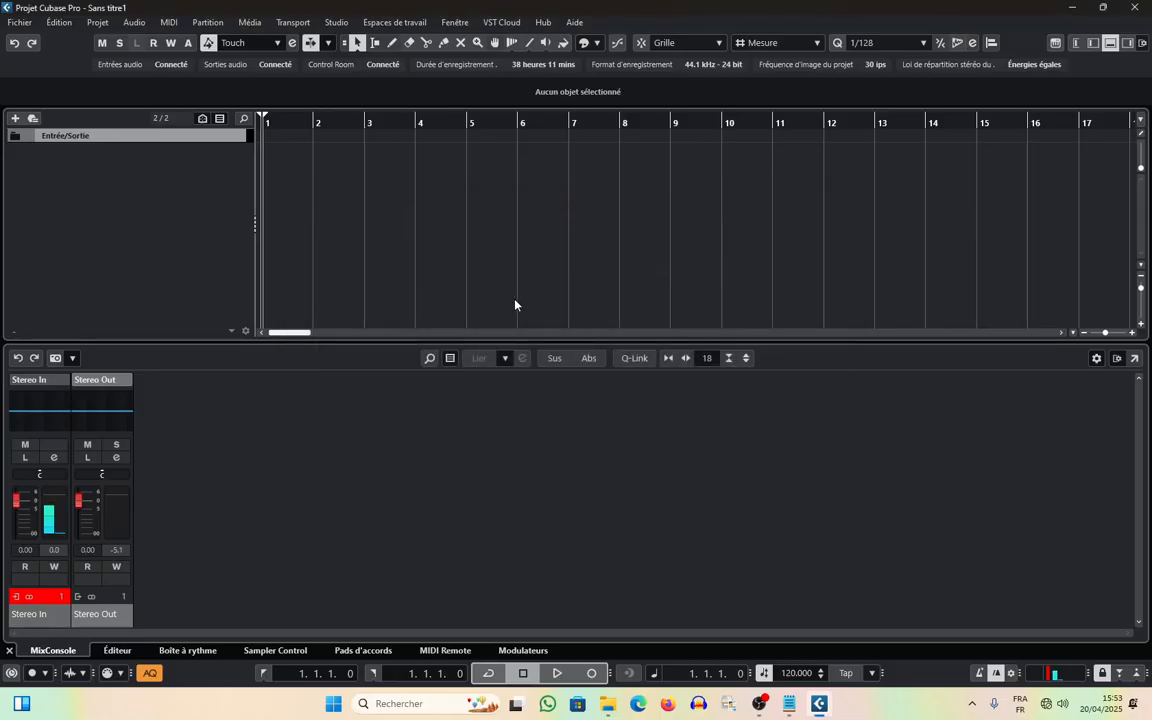
Adjust the number of precount bars in the metronome setup and accept the settings
{"action": "left_click", "coordinate": [1012, 673]}
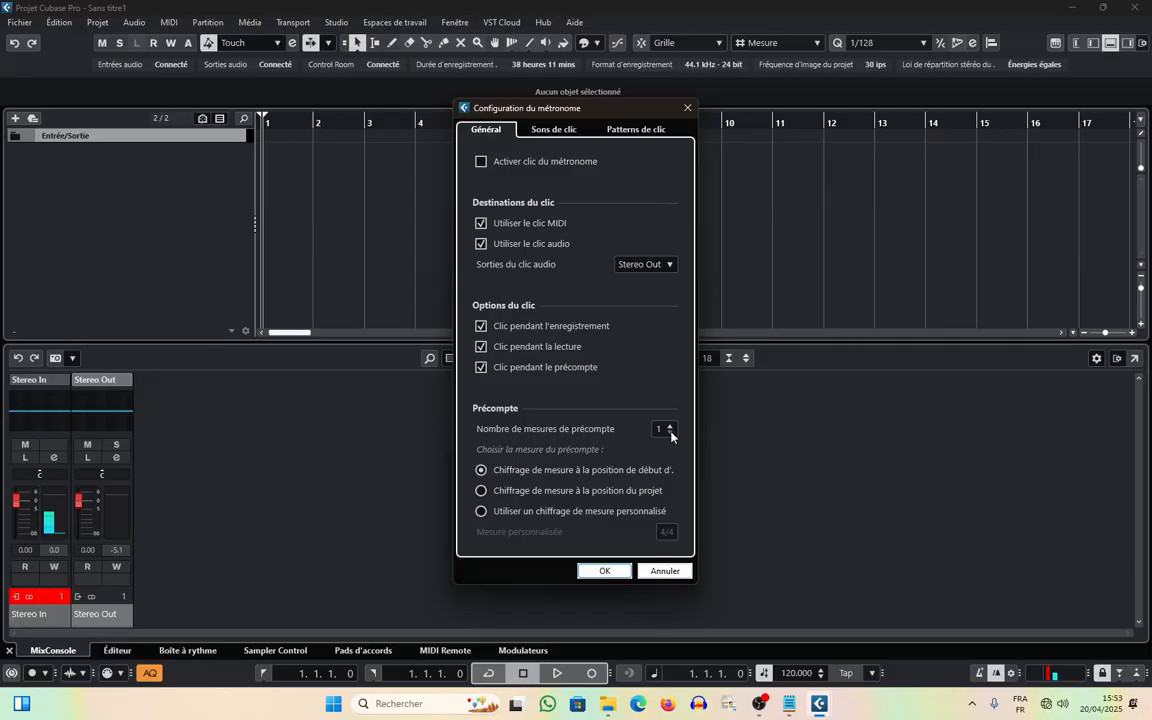
{"action": "left_click", "coordinate": [670, 427]}
{"action": "scroll", "coordinate": [658, 431], "scroll_direction": "down", "scroll_amount": 1}
{"action": "left_click", "coordinate": [604, 571]}
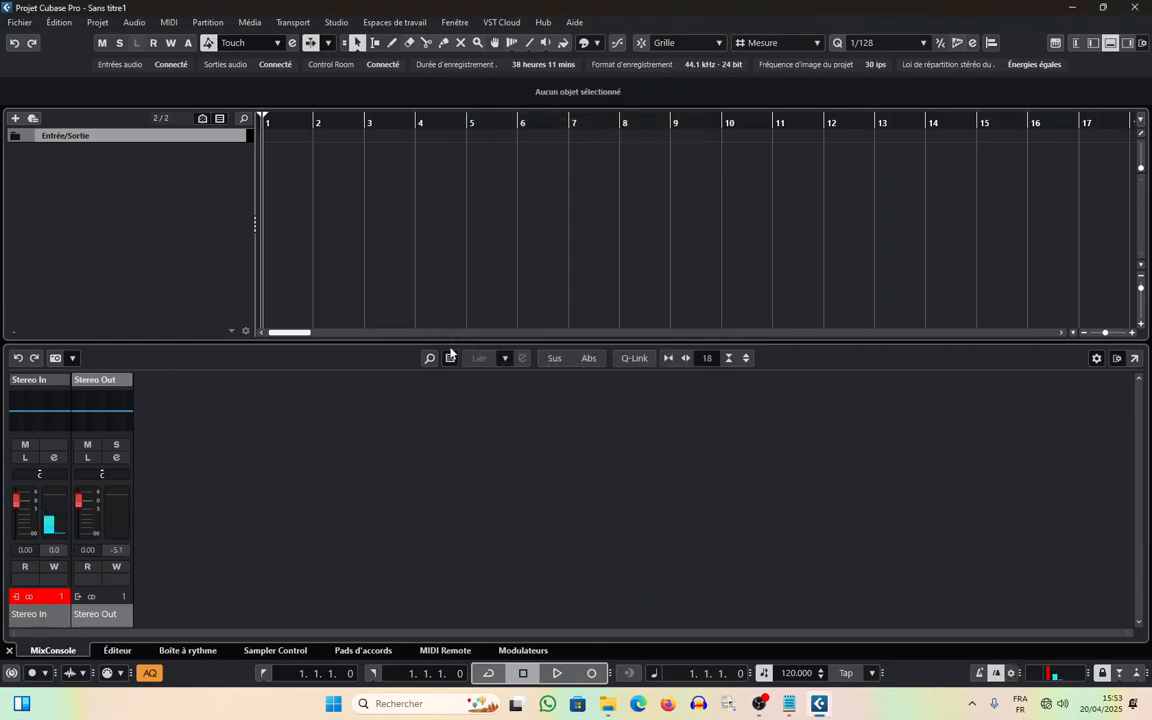
Add one mono audio track named VOCAL, fed by Input 1 (Mono) and routed to Stereo Out
{"action": "left_click", "coordinate": [76, 153]}
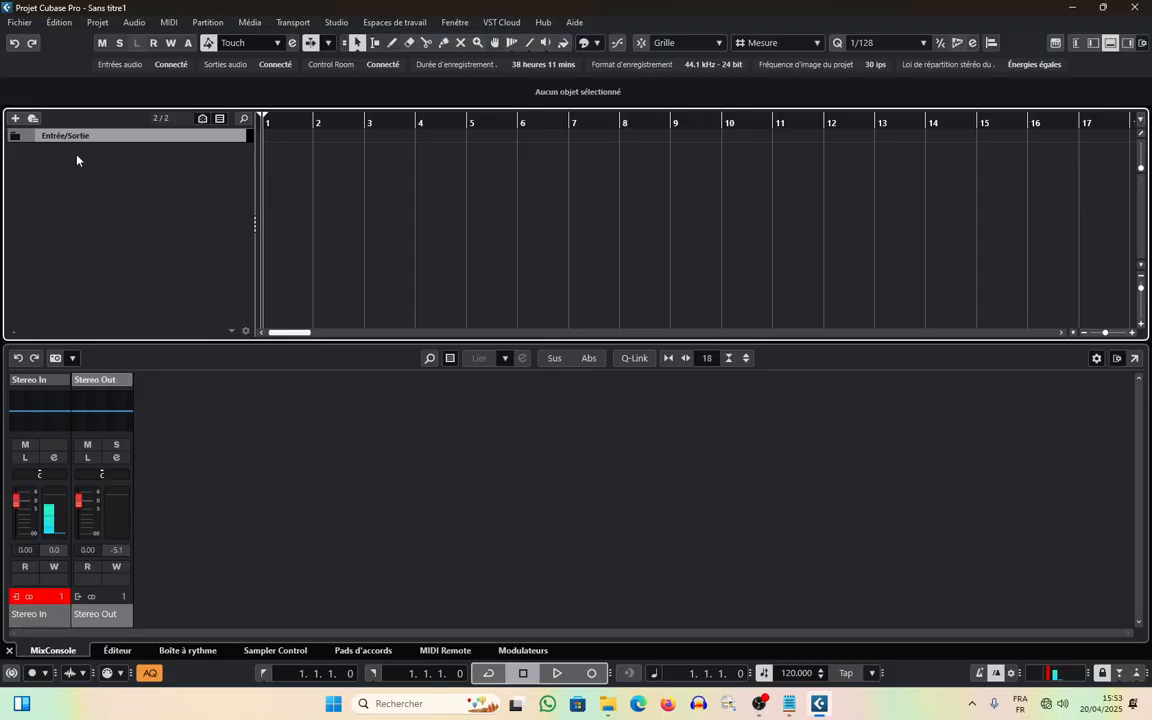
{"action": "right_click", "coordinate": [76, 157]}
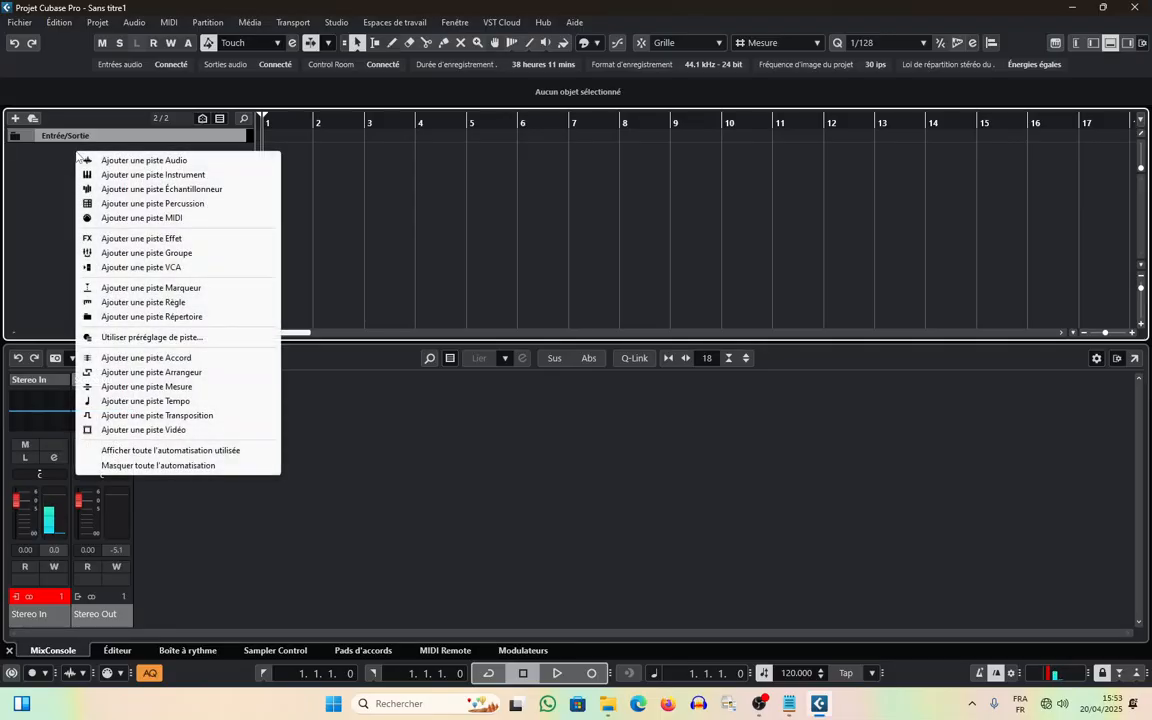
{"action": "left_click", "coordinate": [129, 166]}
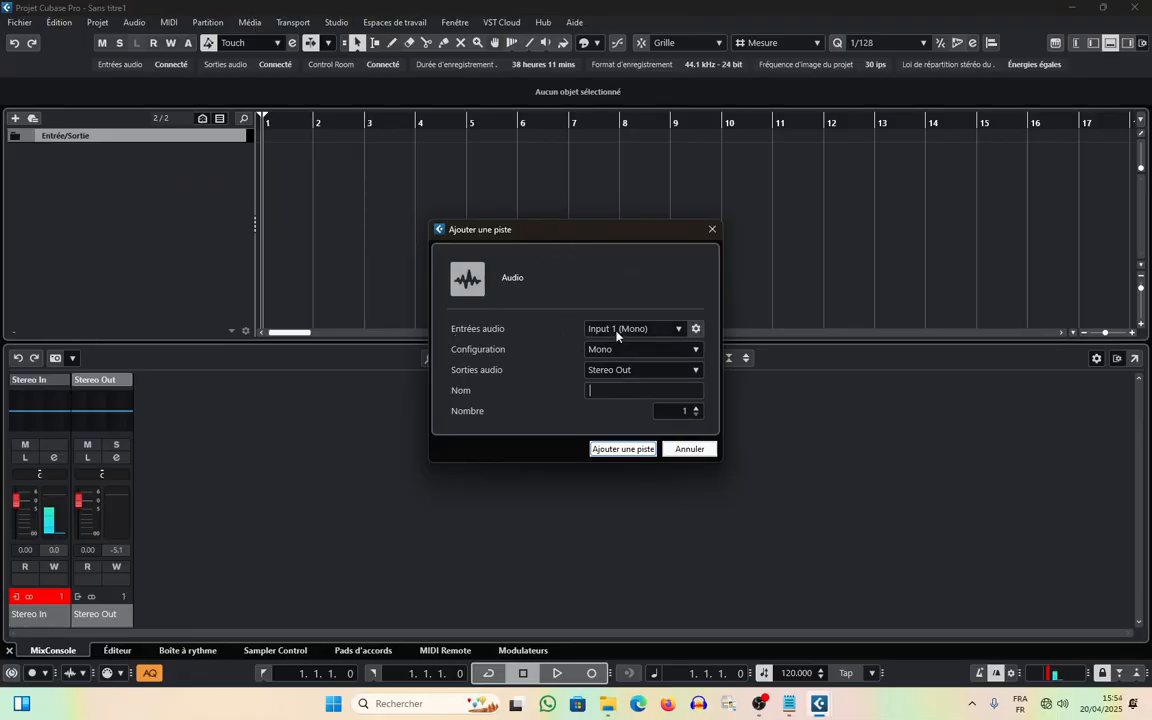
{"action": "left_click", "coordinate": [679, 329]}
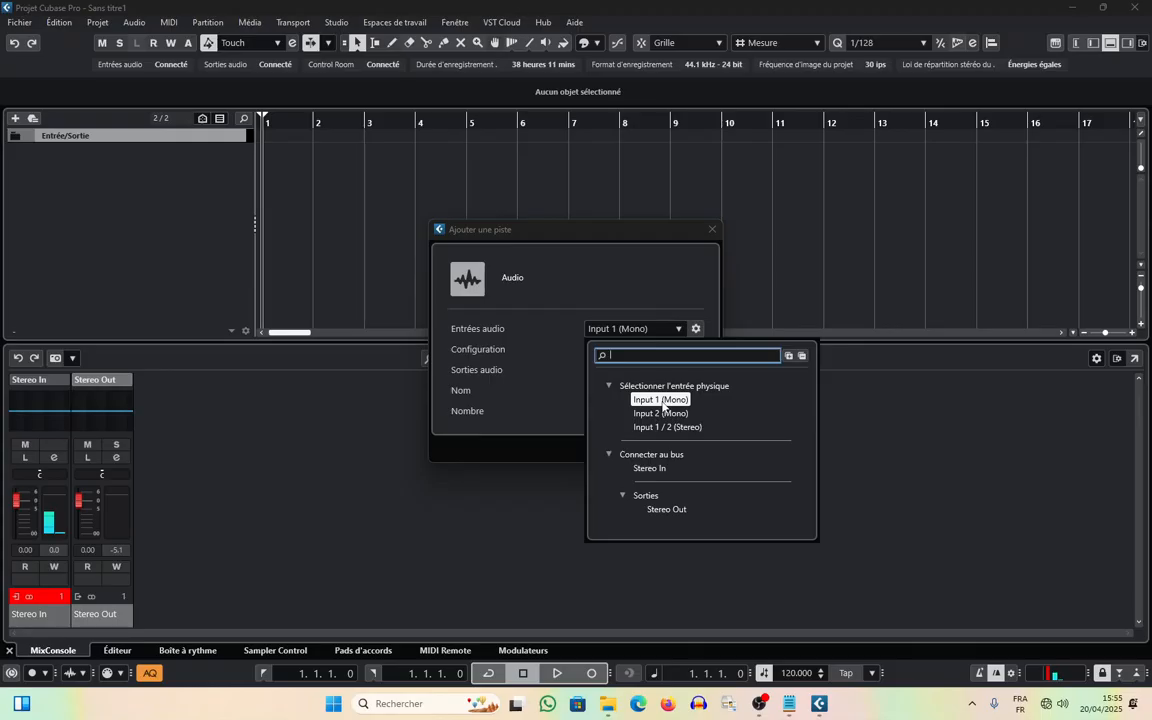
{"action": "left_click", "coordinate": [661, 400]}
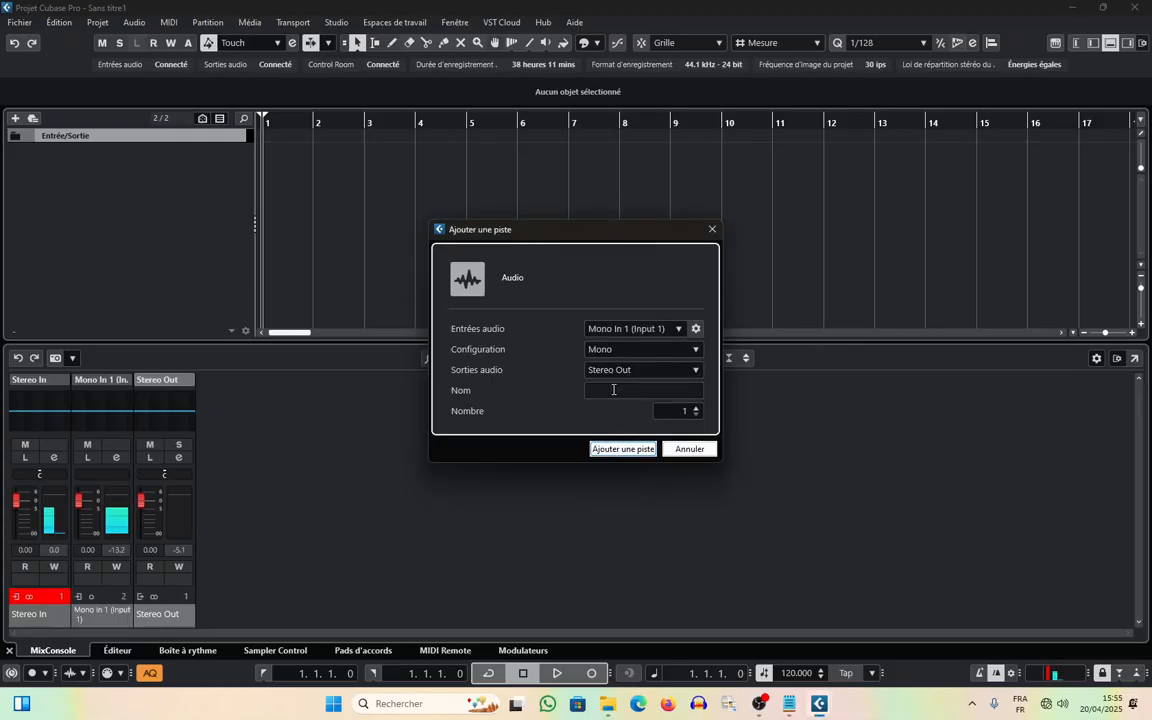
{"action": "left_click", "coordinate": [613, 389]}
{"action": "type", "text": "VOCAL"}
{"action": "key", "text": "Return"}
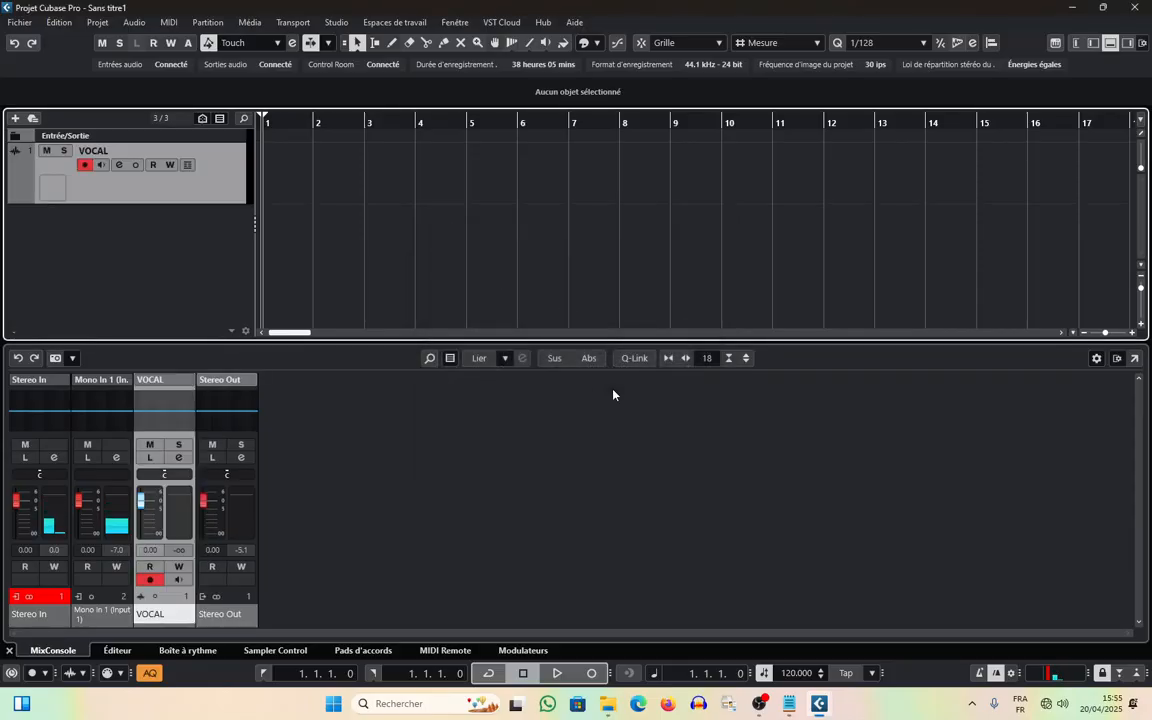
Toggle the VOCAL track's record enable off and back on, and set the locator range from about bar 1 to bar 5
{"action": "left_click", "coordinate": [85, 165]}
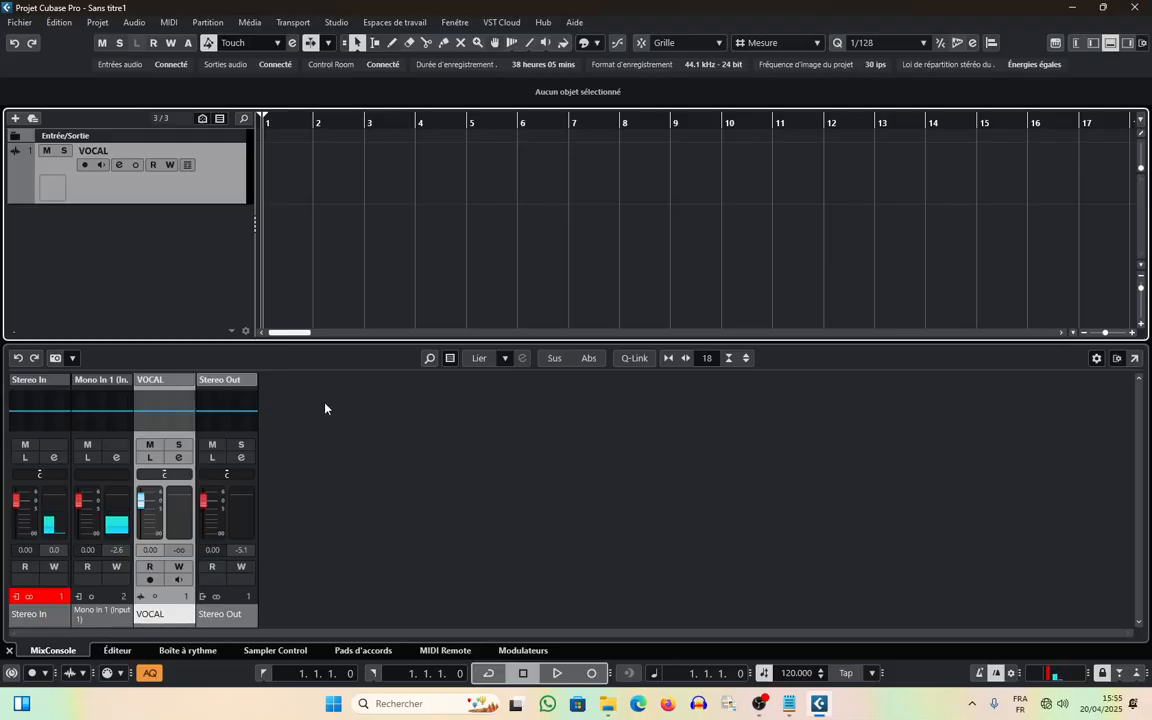
{"action": "left_click", "coordinate": [149, 580]}
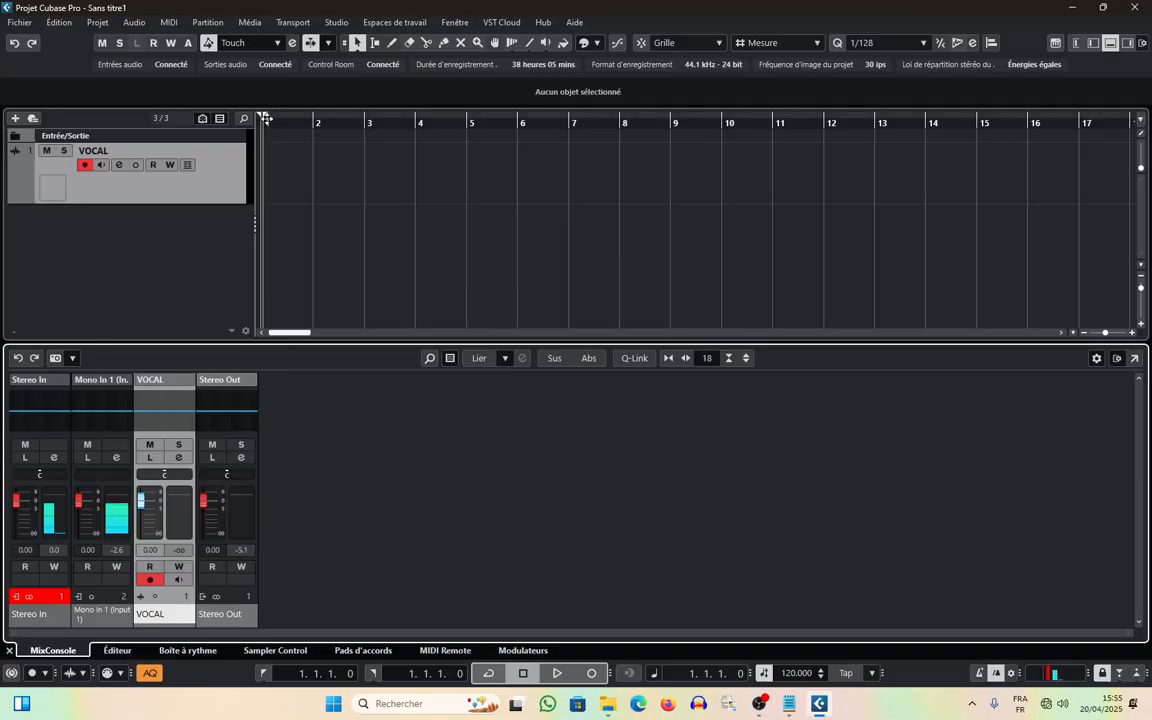
{"action": "left_click_drag", "start_coordinate": [266, 113], "coordinate": [470, 118]}
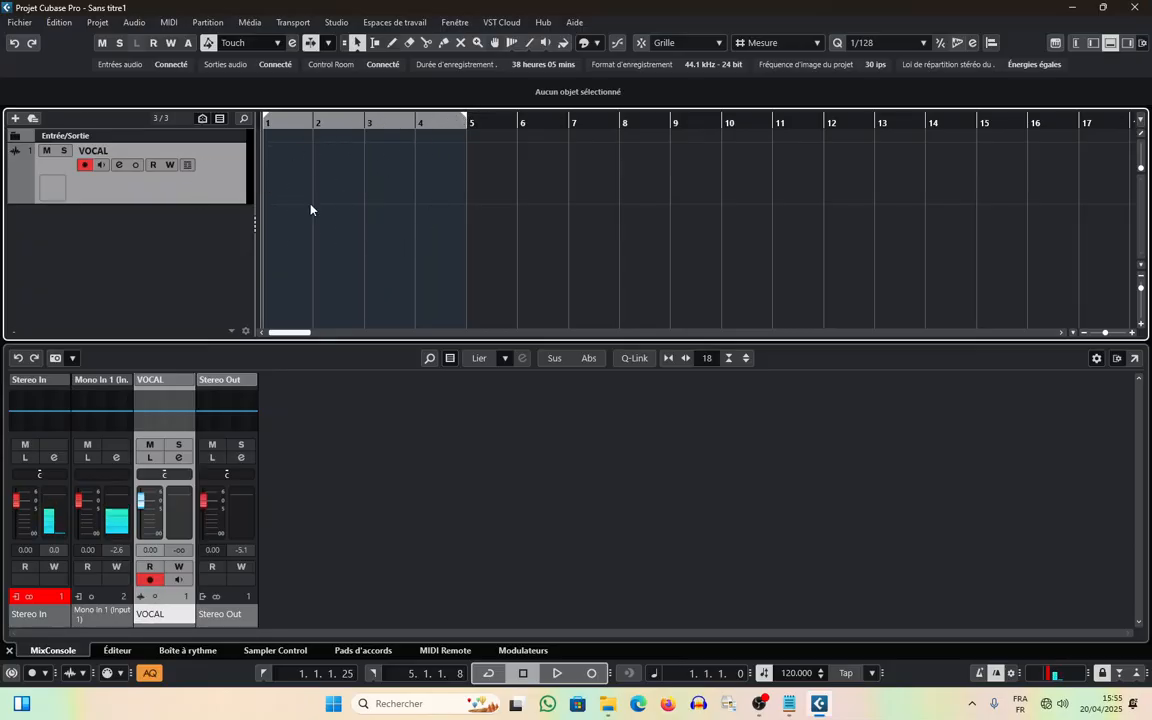
Record a vocal take on the VOCAL track from bar 1 to just past bar 5, and disarm the track
{"action": "left_click", "coordinate": [592, 674]}
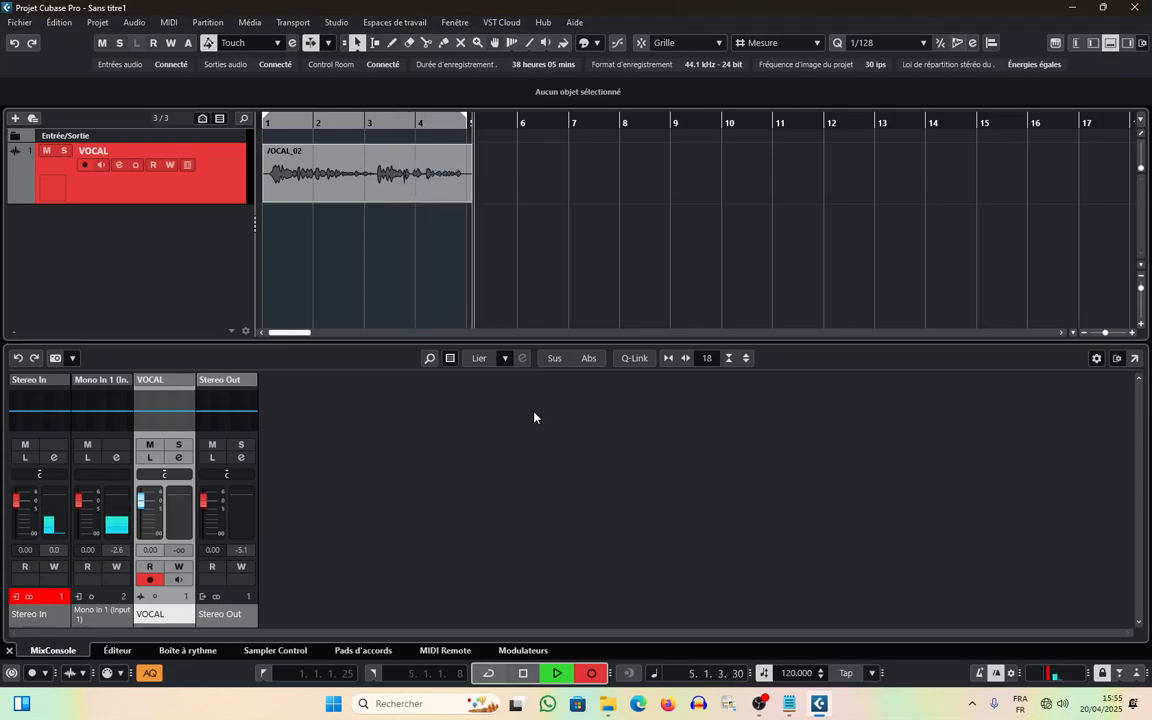
{"action": "key", "text": "space"}
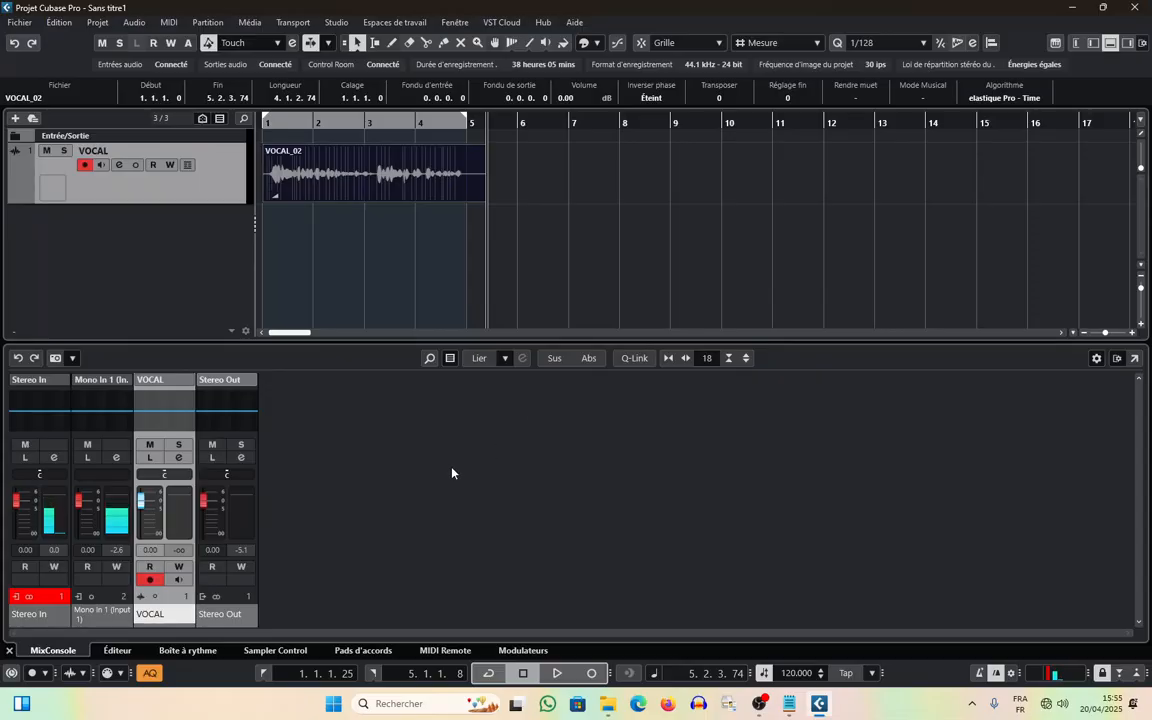
{"action": "left_click", "coordinate": [85, 165]}
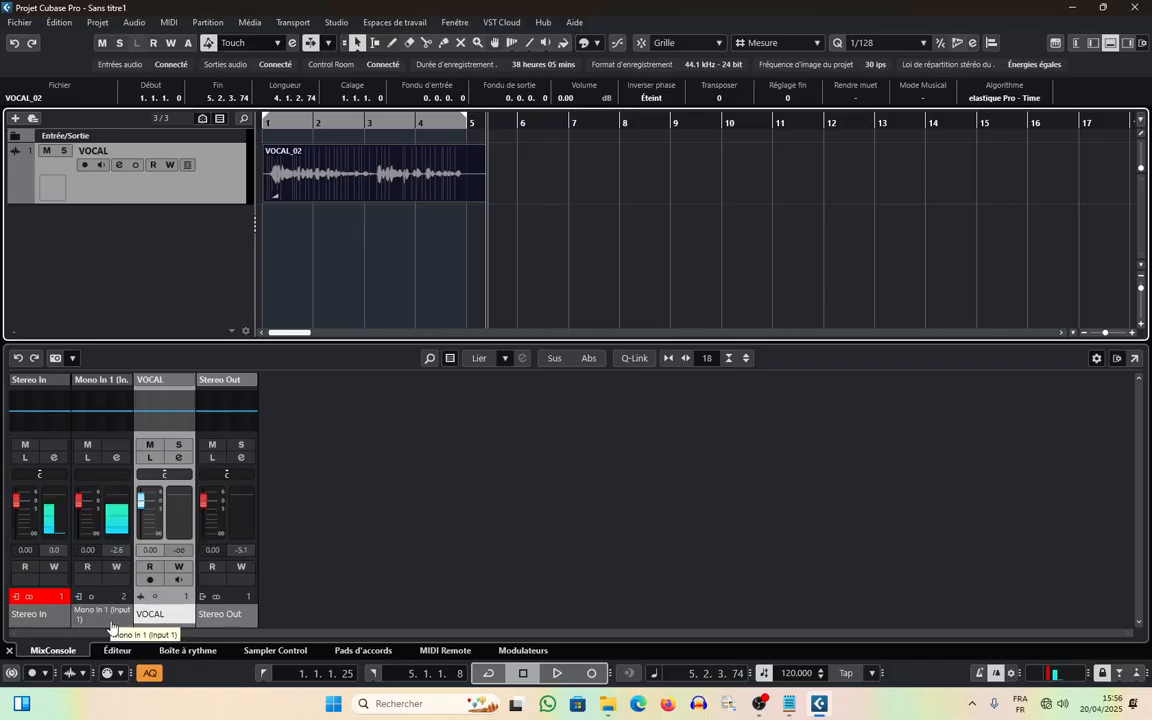
{"action": "left_click", "coordinate": [758, 706]}
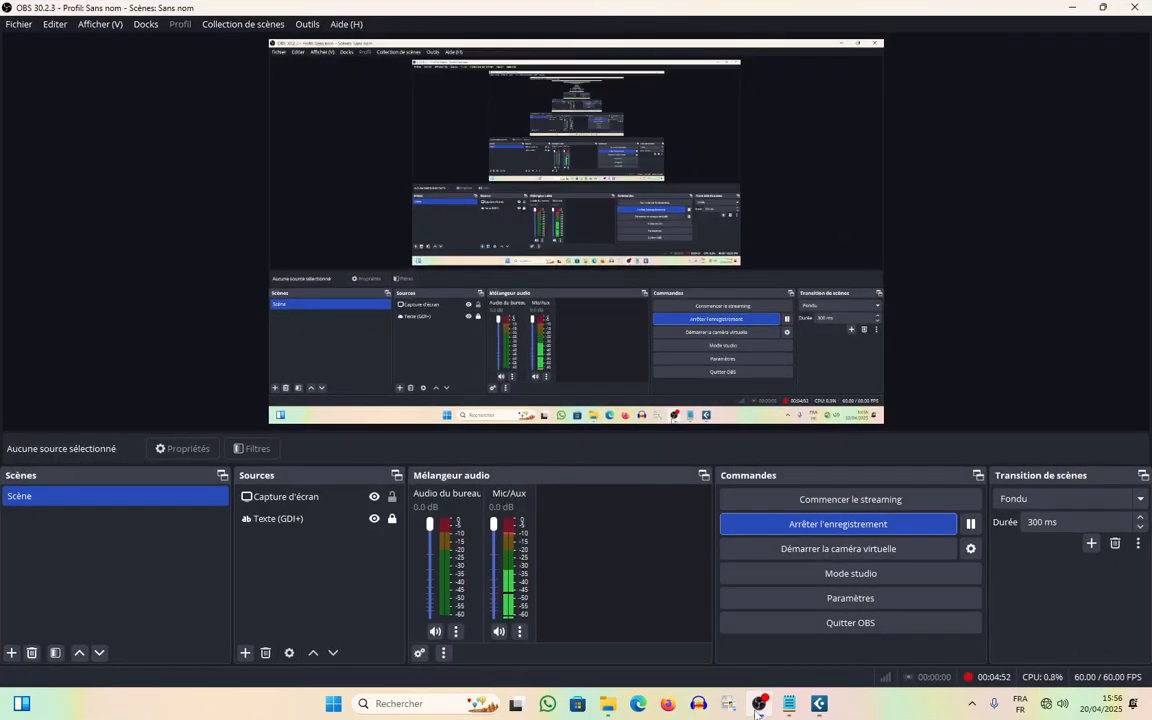
{"action": "left_click", "coordinate": [758, 706]}
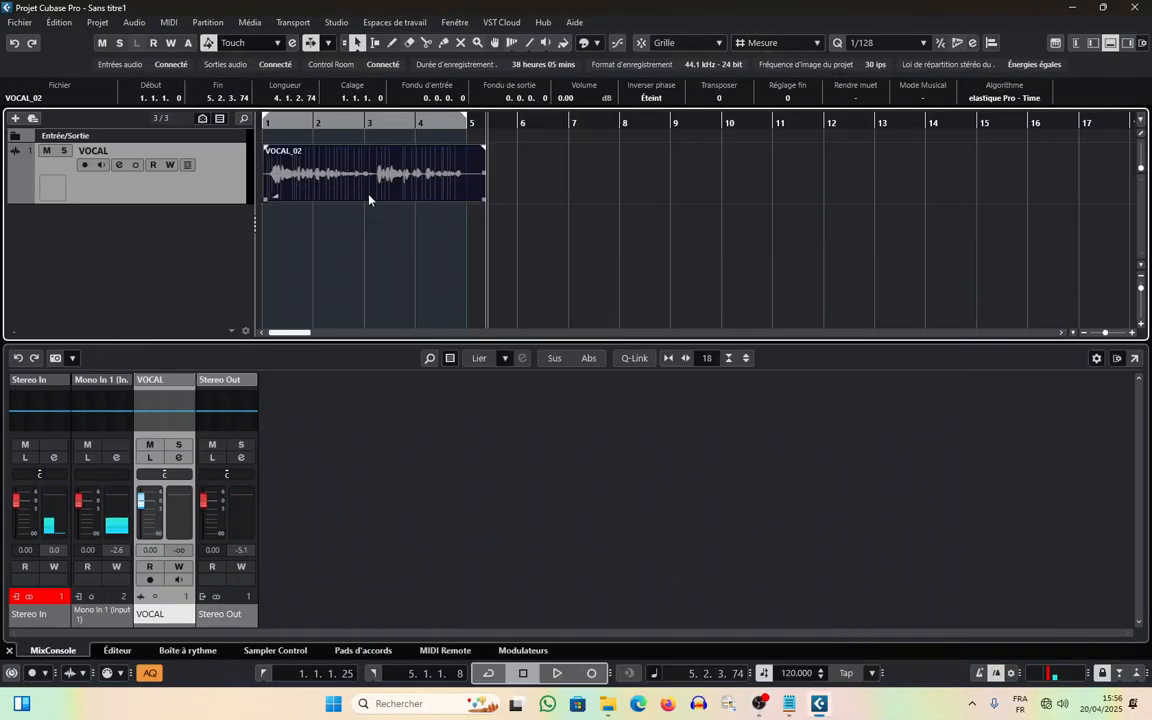
Change the audio system's ASIO driver to FL Studio ASIO in the studio setup and apply the change
{"action": "left_click", "coordinate": [336, 22]}
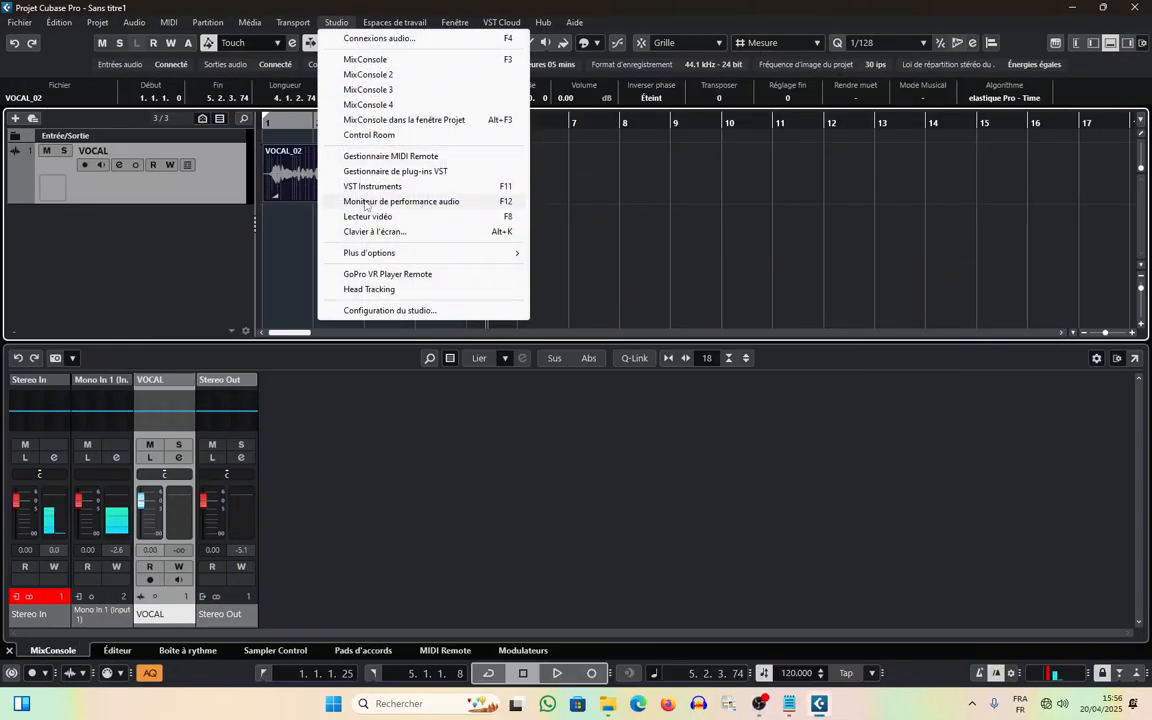
{"action": "left_click", "coordinate": [385, 312]}
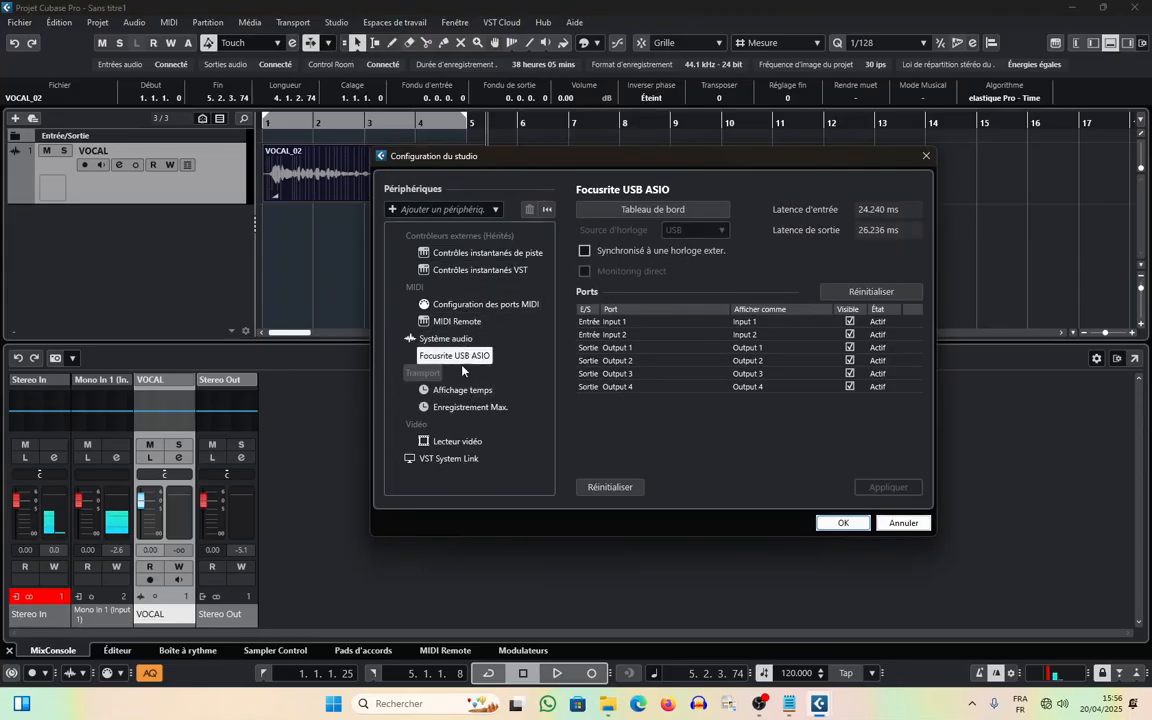
{"action": "left_click", "coordinate": [455, 339]}
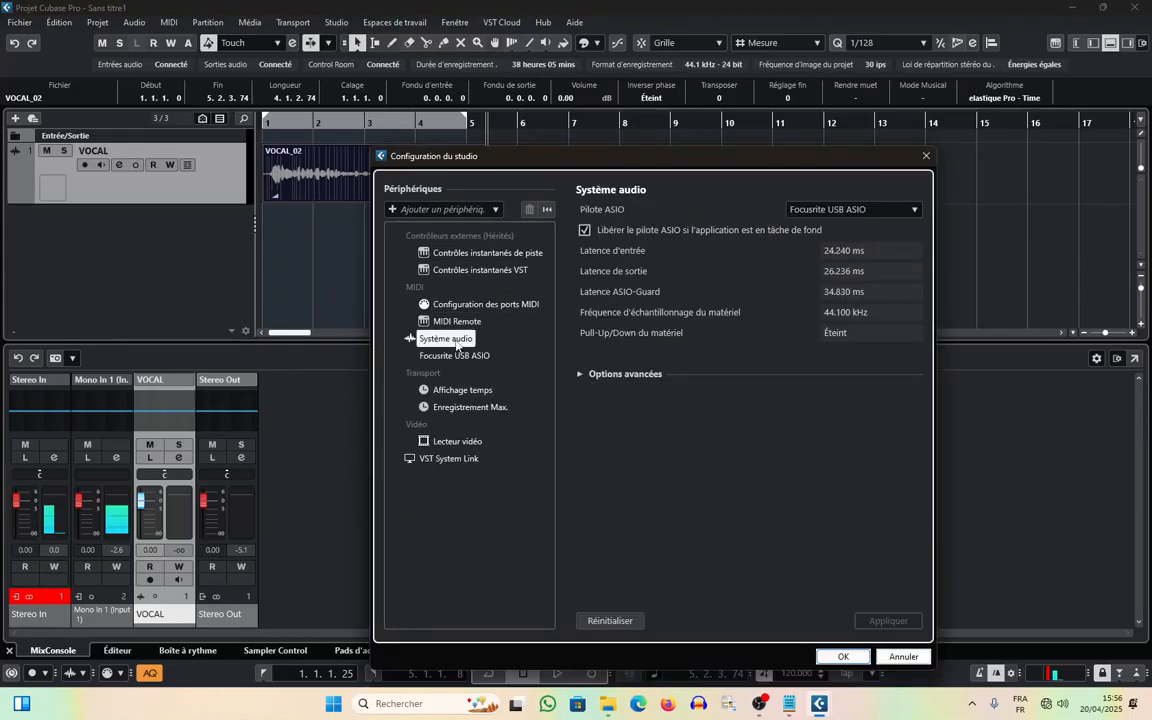
{"action": "left_click", "coordinate": [818, 211]}
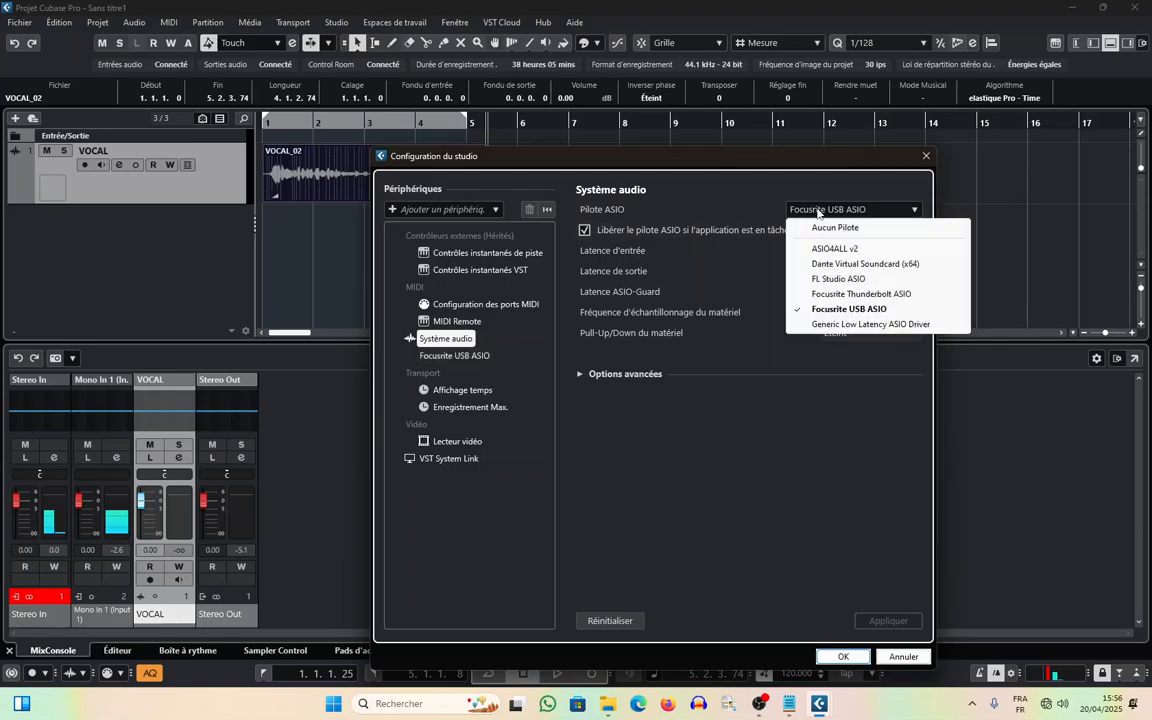
{"action": "left_click", "coordinate": [822, 280]}
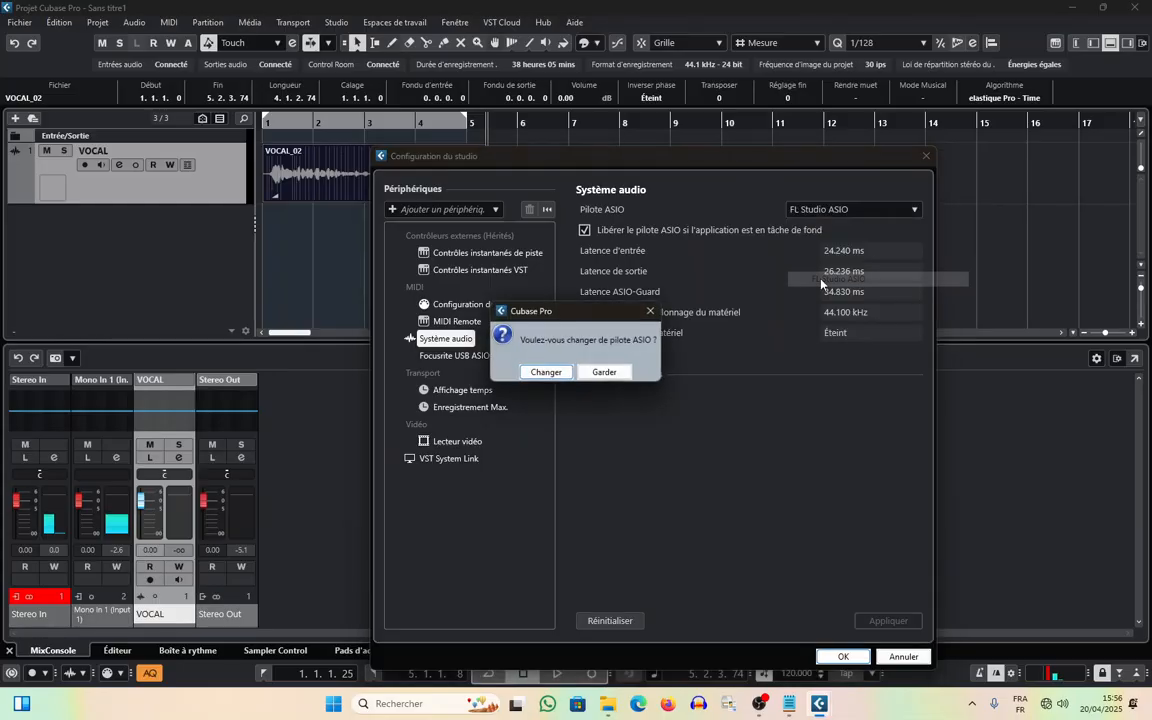
{"action": "left_click", "coordinate": [545, 373]}
{"action": "left_click", "coordinate": [843, 656]}
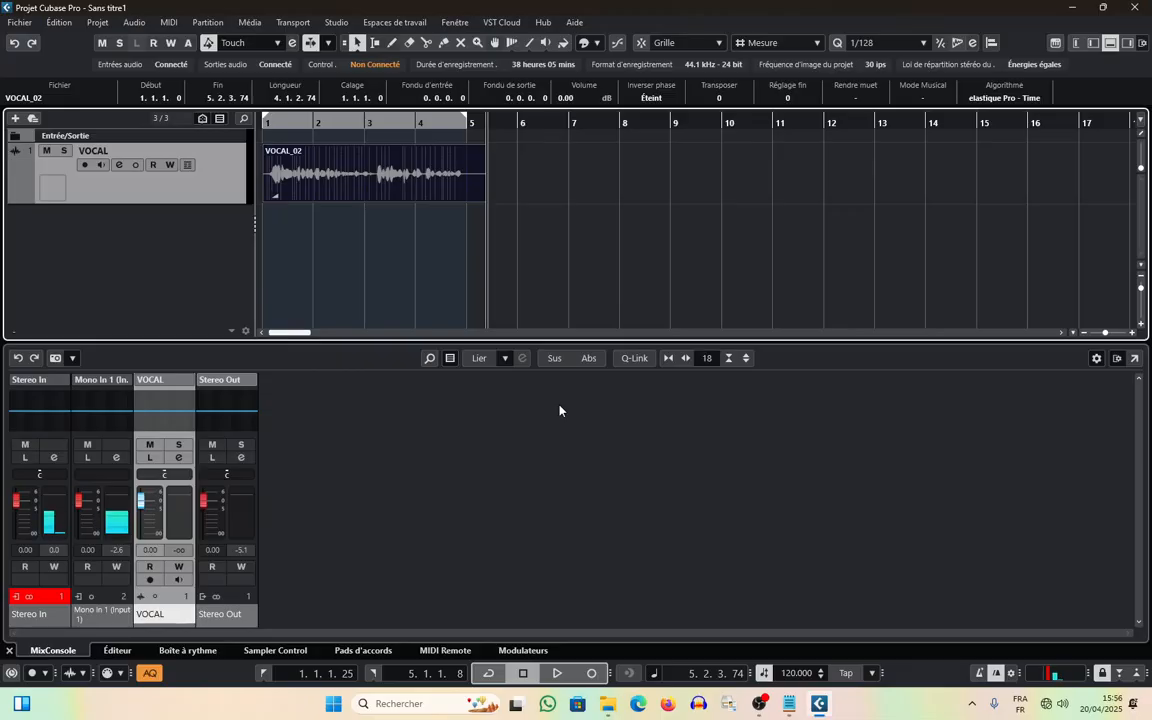
Play back the recorded take on the VOCAL track from bar 1
{"action": "left_click", "coordinate": [264, 121]}
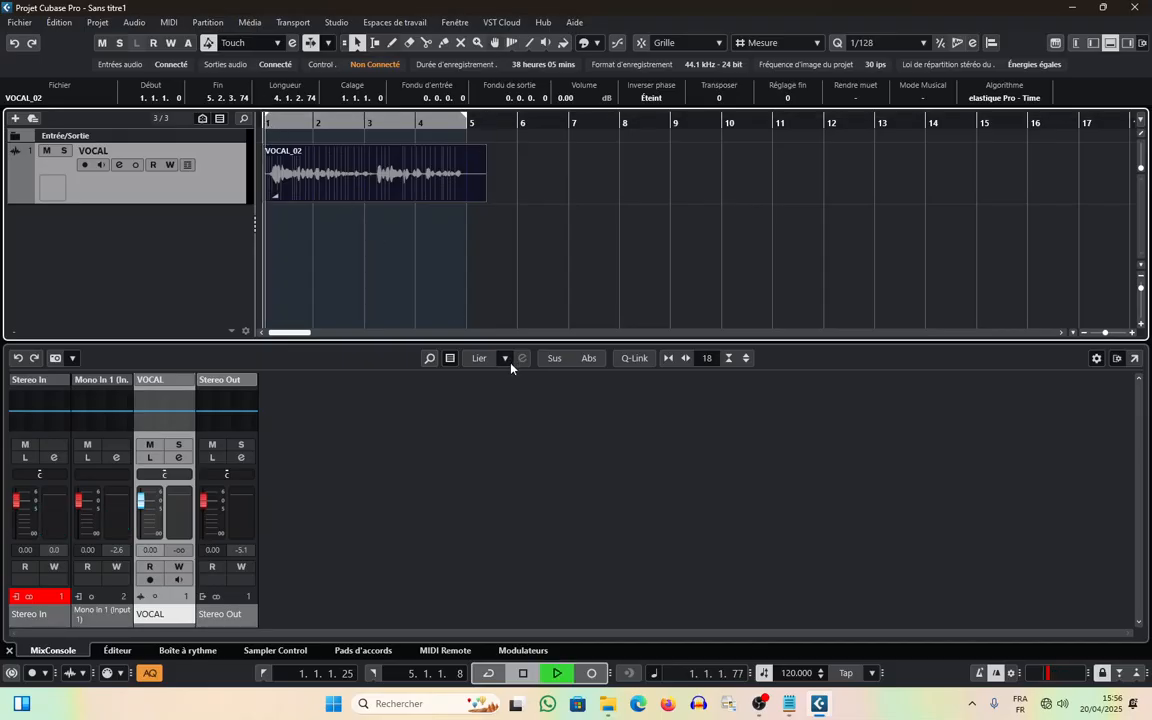
{"action": "key", "text": "space"}
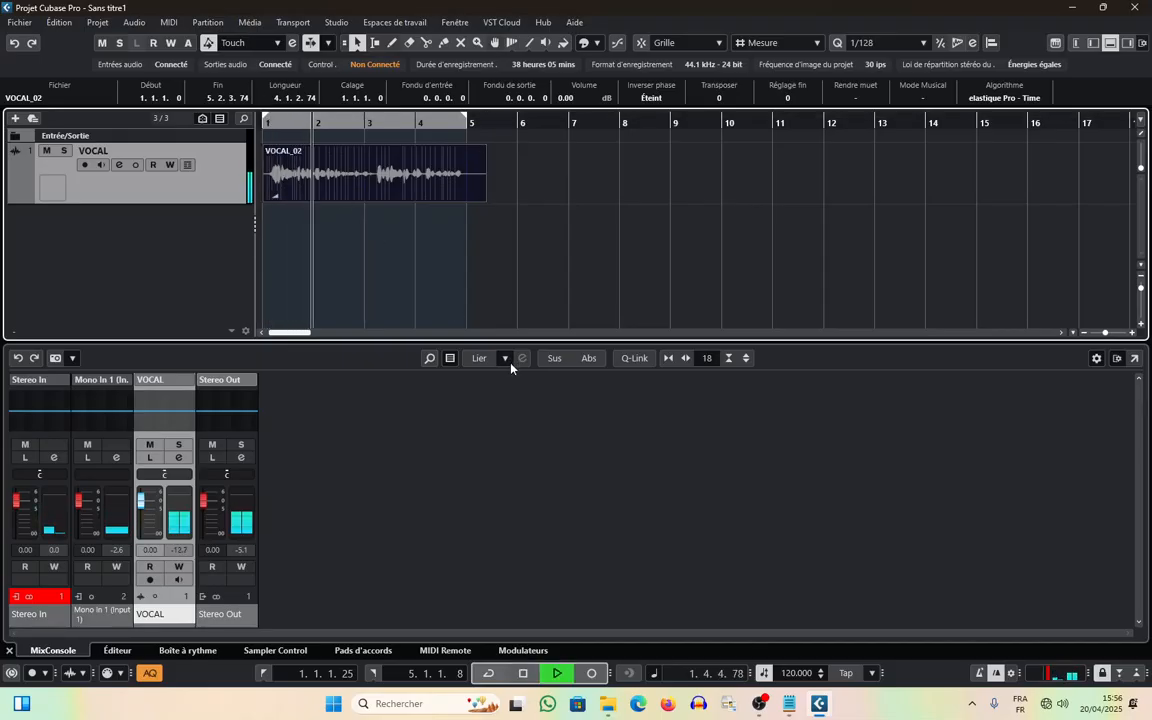
Check the recording status and audio levels in OBS, return to Cubase, and stop playback
{"action": "left_click", "coordinate": [759, 704]}
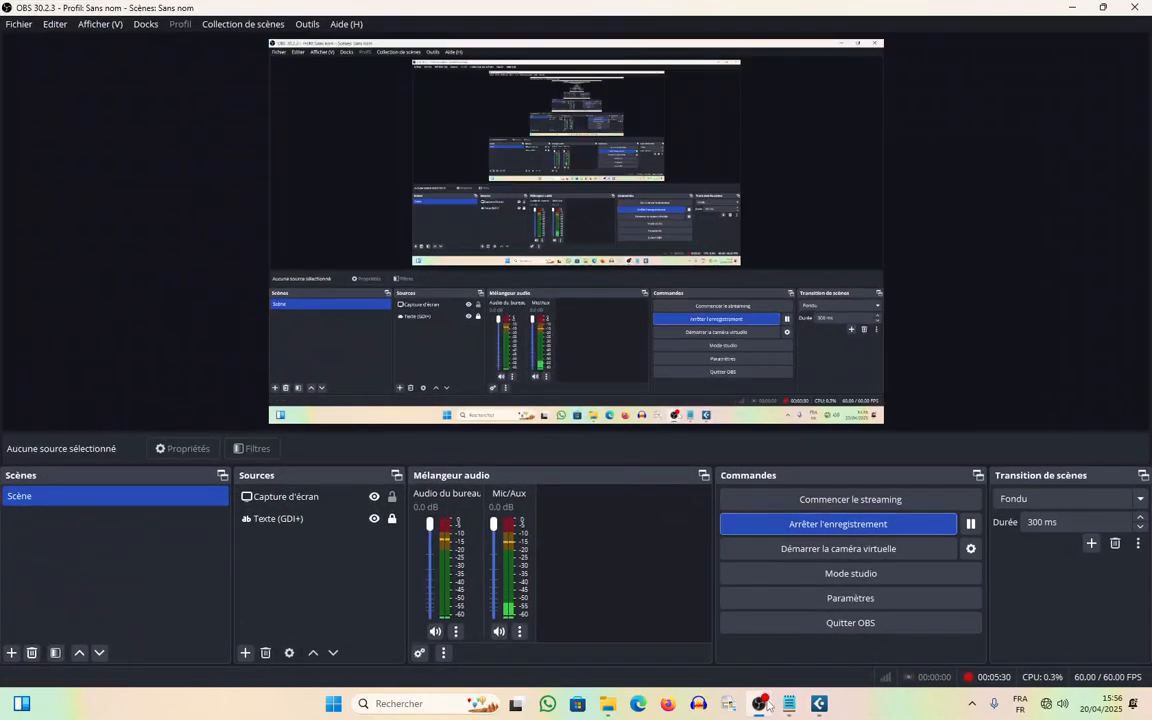
{"action": "left_click", "coordinate": [759, 704]}
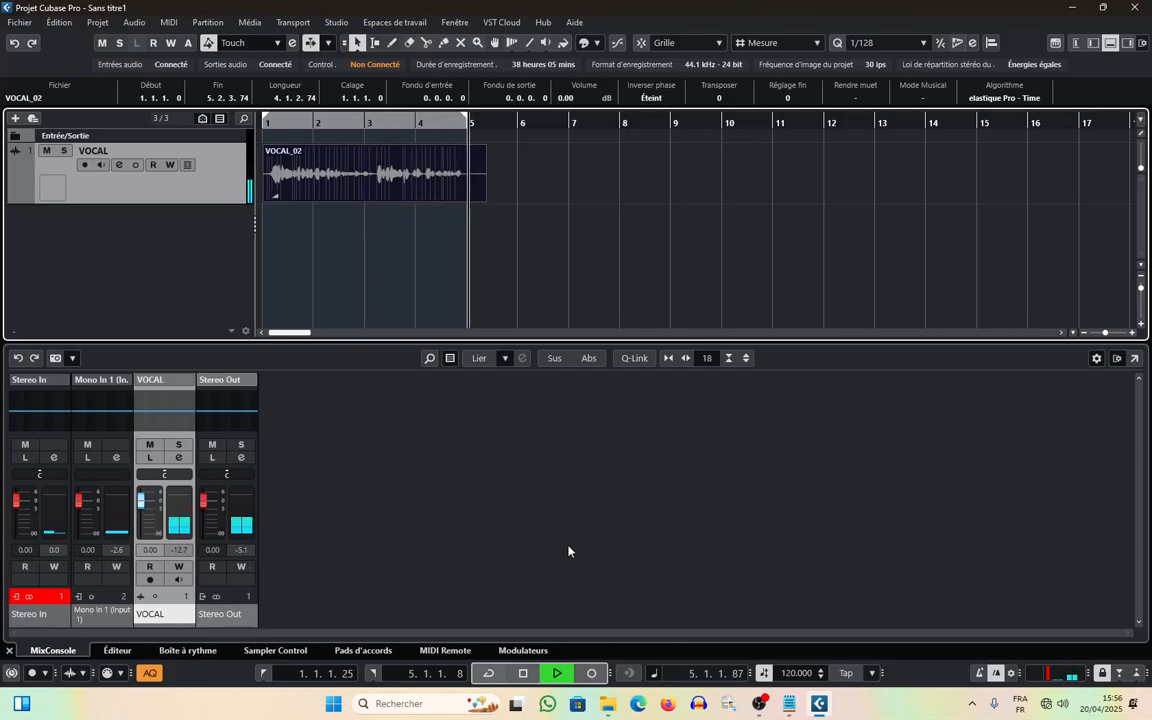
{"action": "key", "text": "space"}
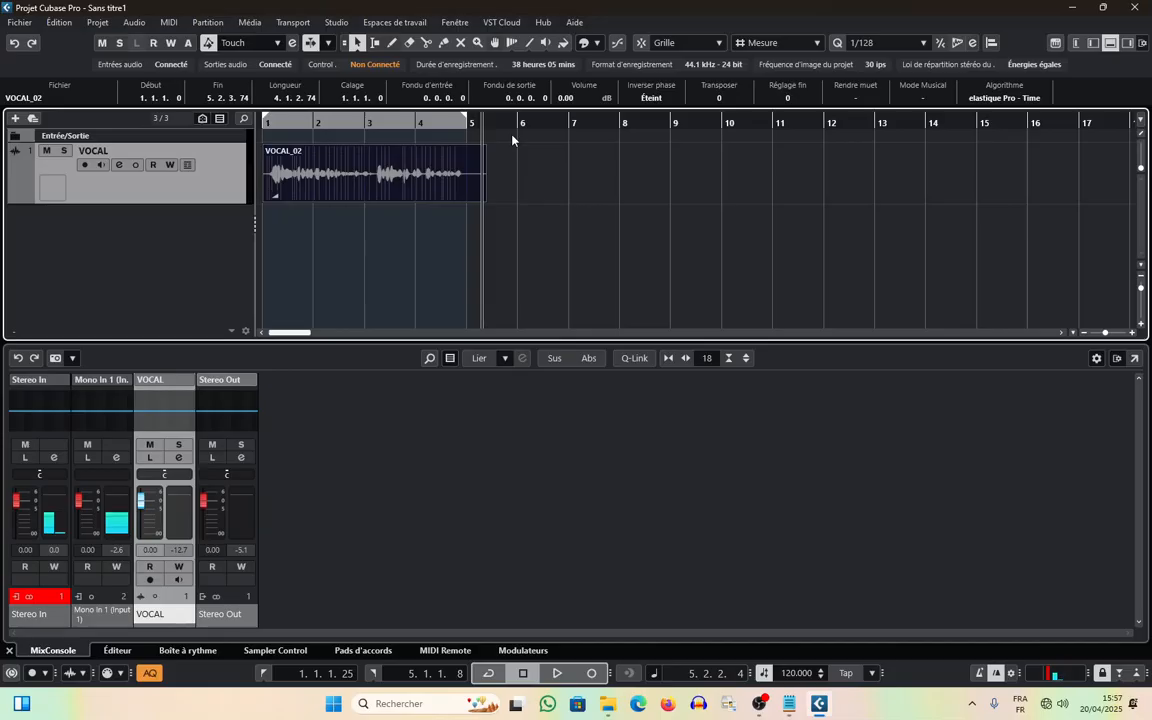
In the MIDI recording modes, set the loop recording option to Garder préc
{"action": "left_click", "coordinate": [477, 120]}
{"action": "left_click", "coordinate": [107, 672]}
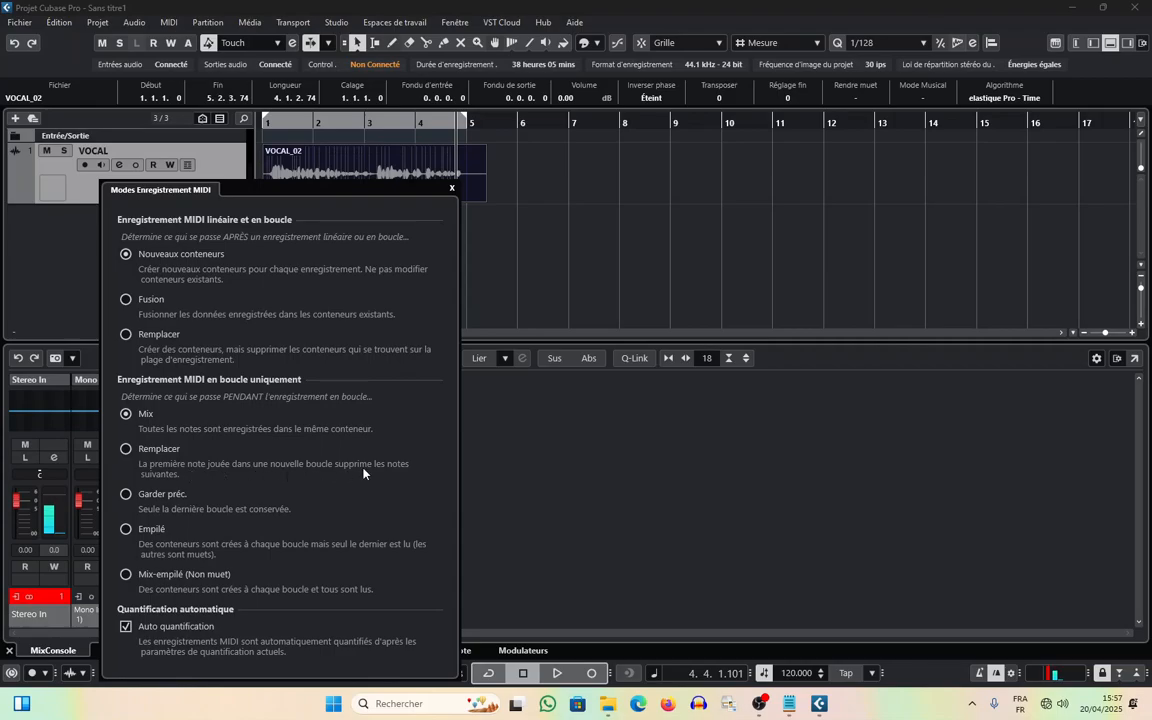
{"action": "left_click", "coordinate": [51, 272]}
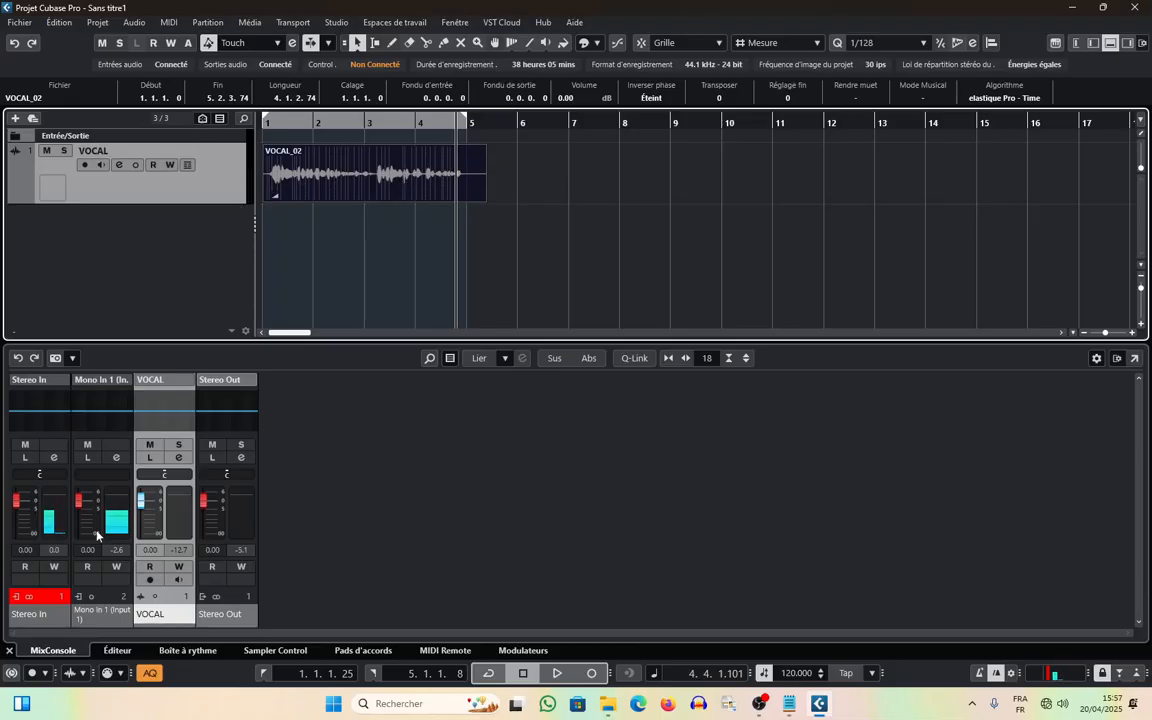
{"action": "left_click", "coordinate": [108, 672]}
{"action": "left_click", "coordinate": [126, 494]}
Arm the VOCAL track and record a second vocal take over the first, from bar 1 to just past bar 5
{"action": "left_click", "coordinate": [151, 581]}
{"action": "left_click", "coordinate": [265, 122]}
{"action": "left_click", "coordinate": [591, 672]}
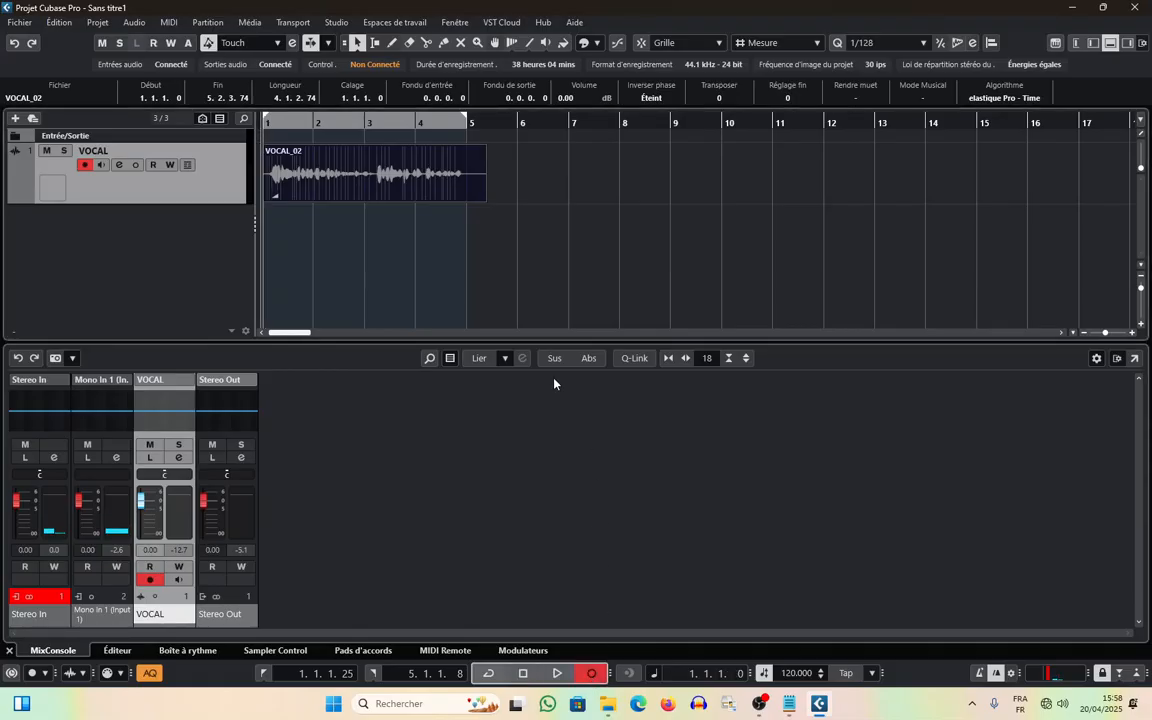
{"action": "key", "text": "space"}
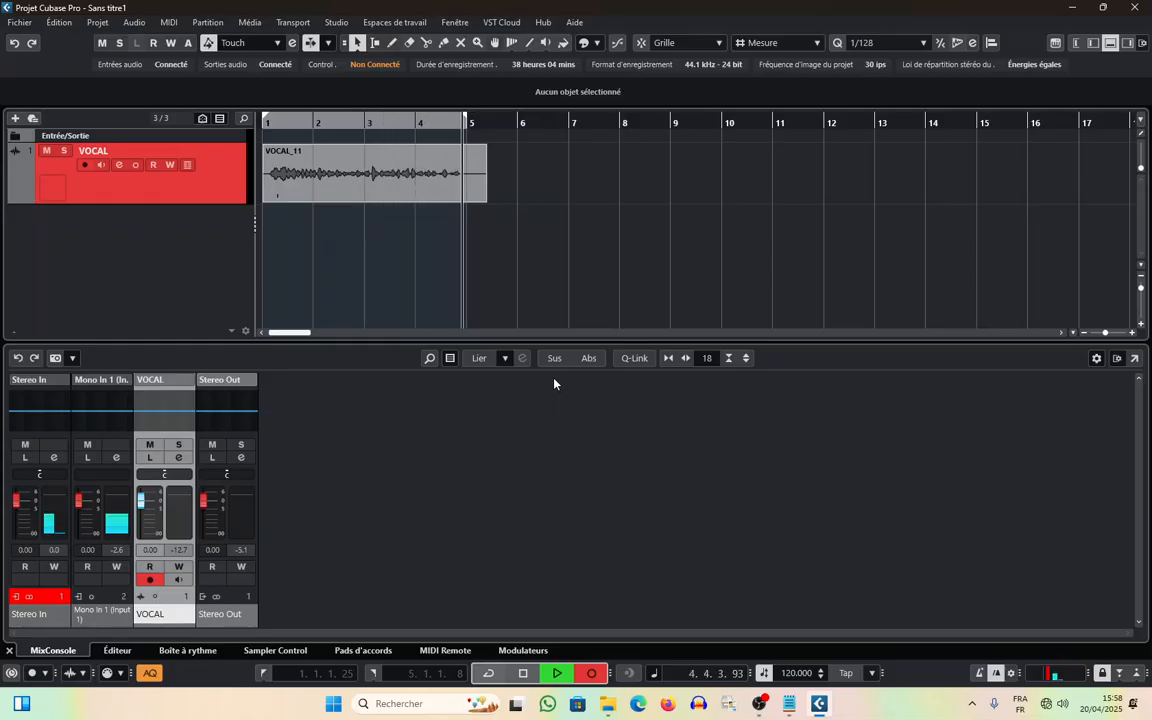
{"action": "key", "text": "space"}
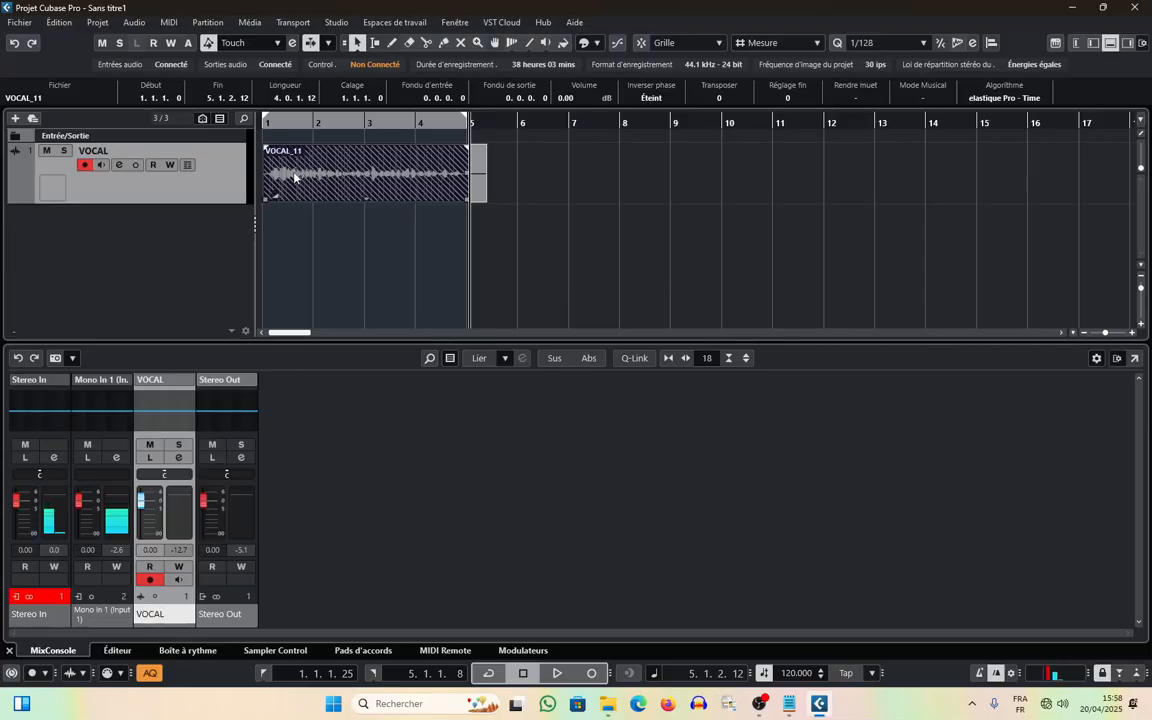
Move the VOCAL_11 take onto a new audio track below VOCAL and return the project cursor to bar 1
{"action": "left_click_drag", "start_coordinate": [321, 170], "coordinate": [317, 255]}
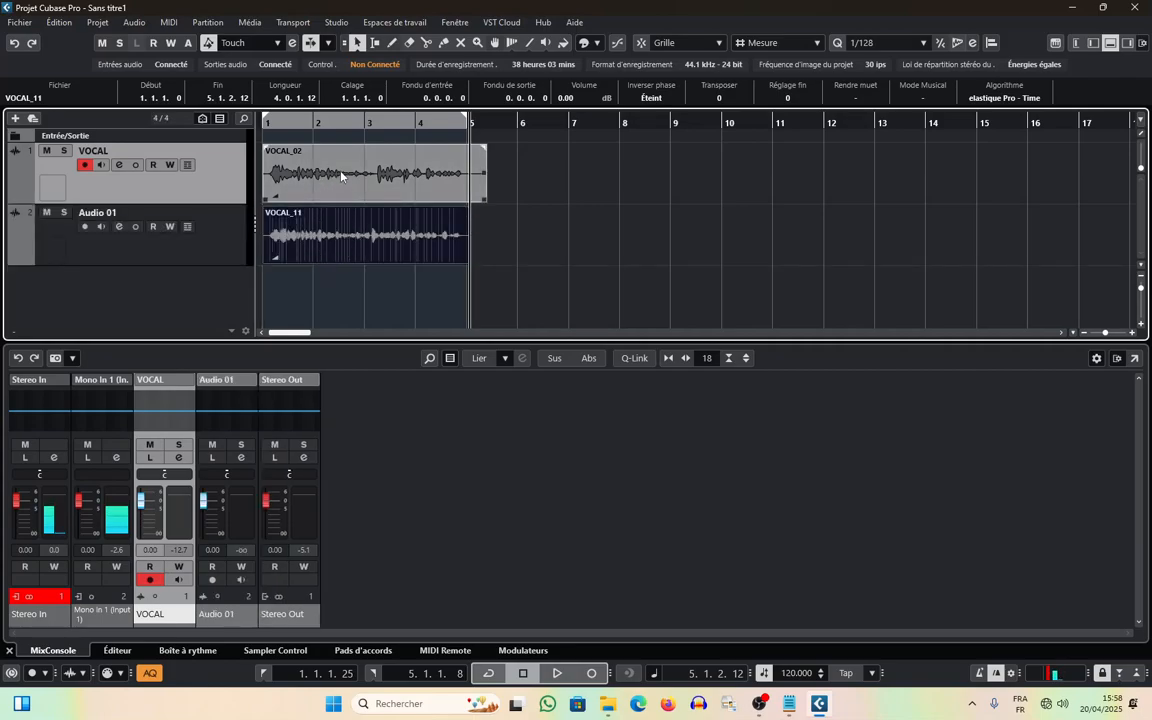
{"action": "left_click", "coordinate": [278, 121]}
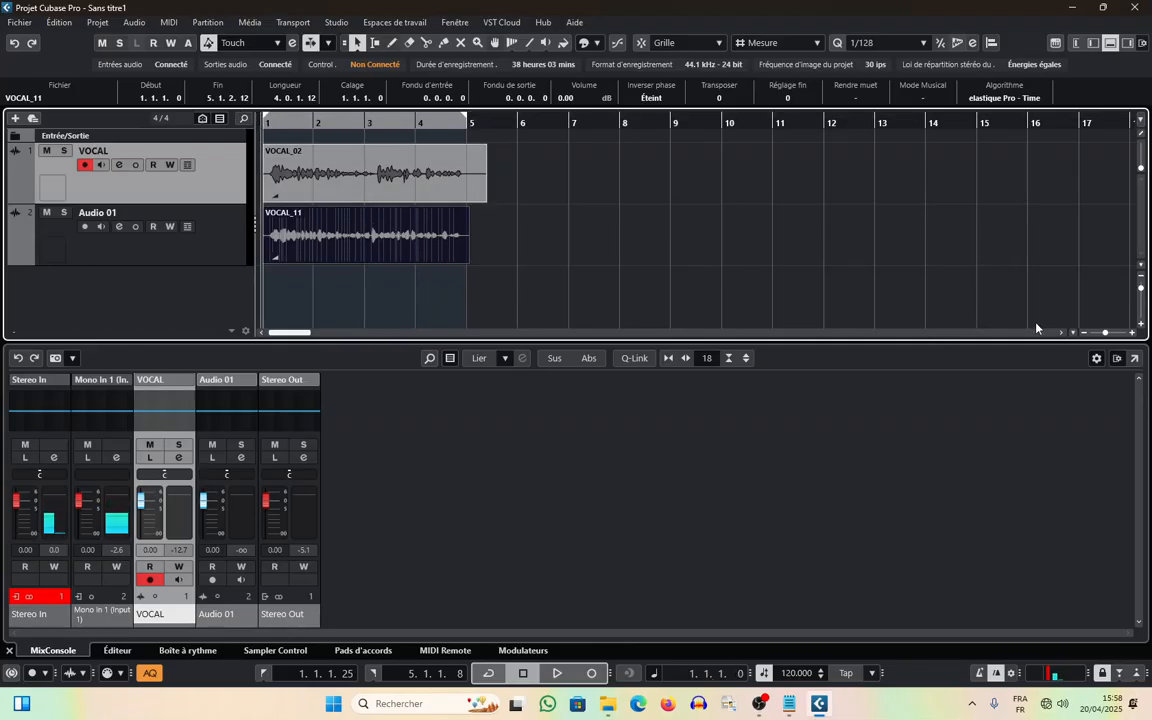
Split VOCAL_11 at about 3.1.3 and shift its second part to about 3.1.4.119, aligned with the second phrase of VOCAL_02
{"action": "left_click_drag", "start_coordinate": [1105, 335], "coordinate": [1108, 334]}
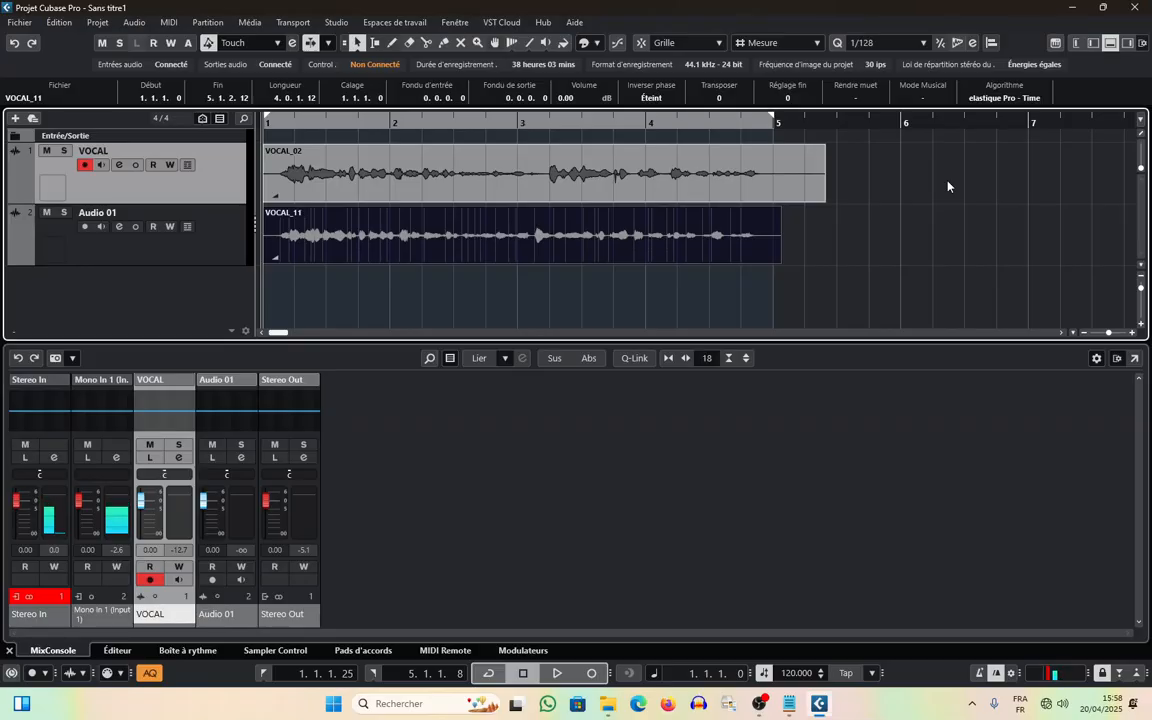
{"action": "left_click", "coordinate": [426, 42]}
{"action": "left_click", "coordinate": [535, 220]}
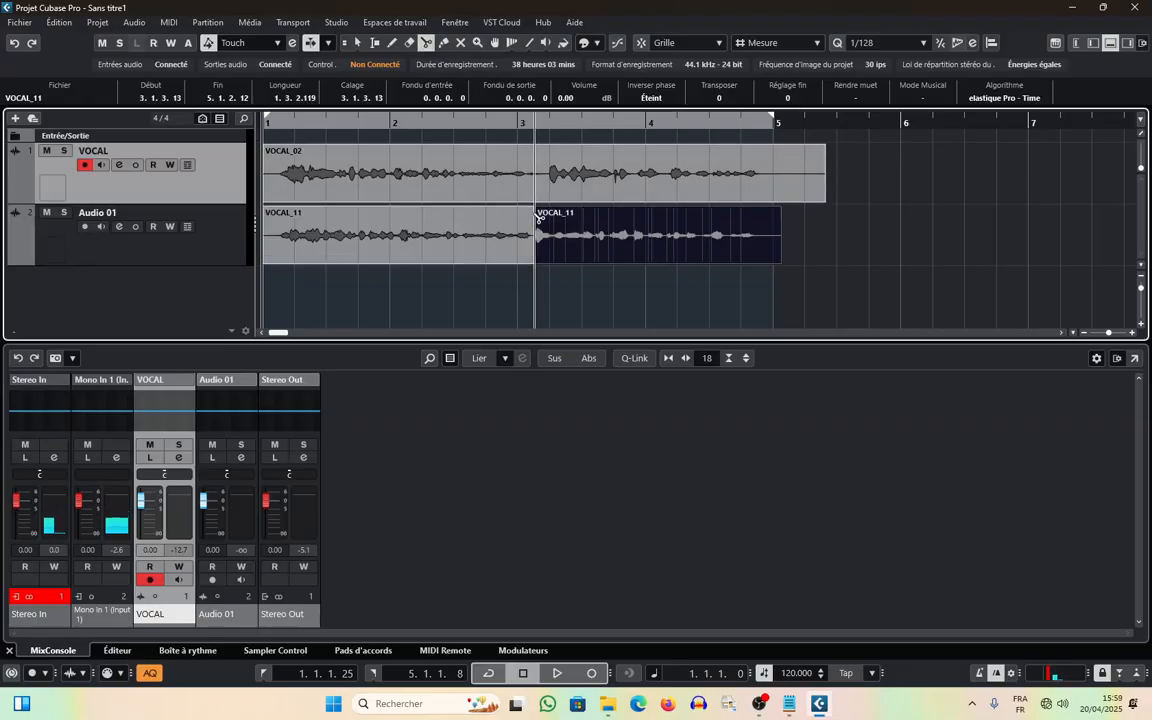
{"action": "left_click", "coordinate": [358, 43]}
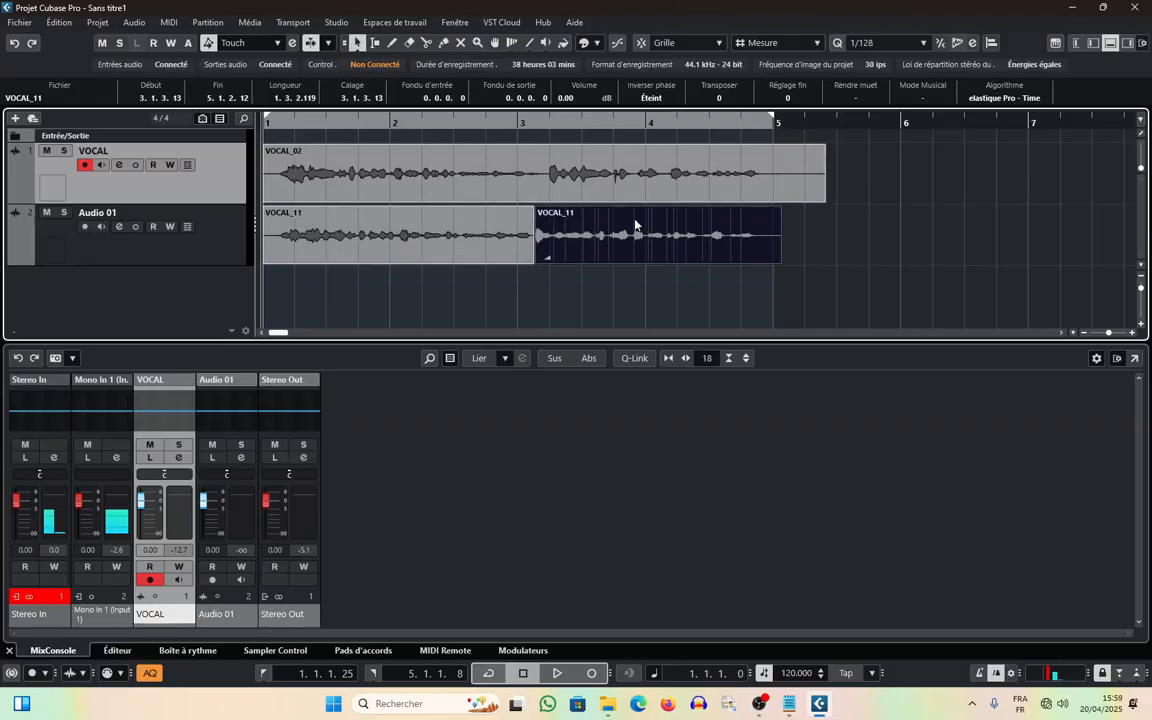
{"action": "left_click_drag", "start_coordinate": [578, 226], "coordinate": [588, 226]}
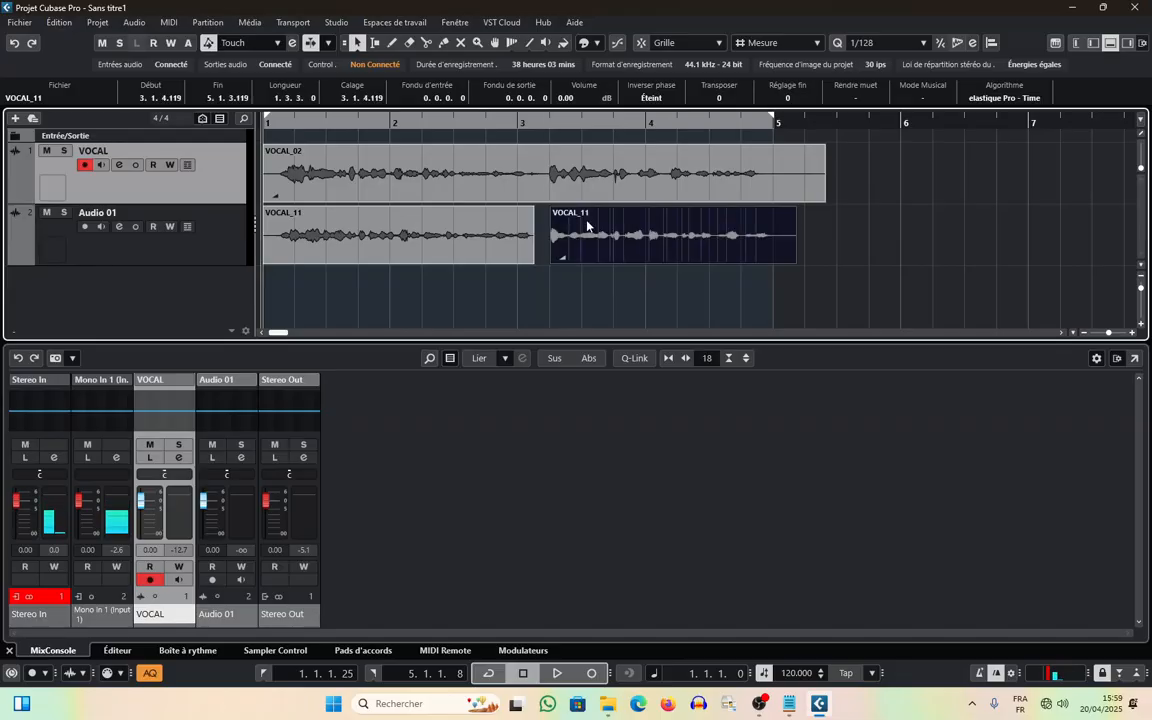
Split VOCAL_02 on the VOCAL track at about 3.2.1 and delete its first part
{"action": "left_click", "coordinate": [426, 42]}
{"action": "left_click", "coordinate": [553, 181]}
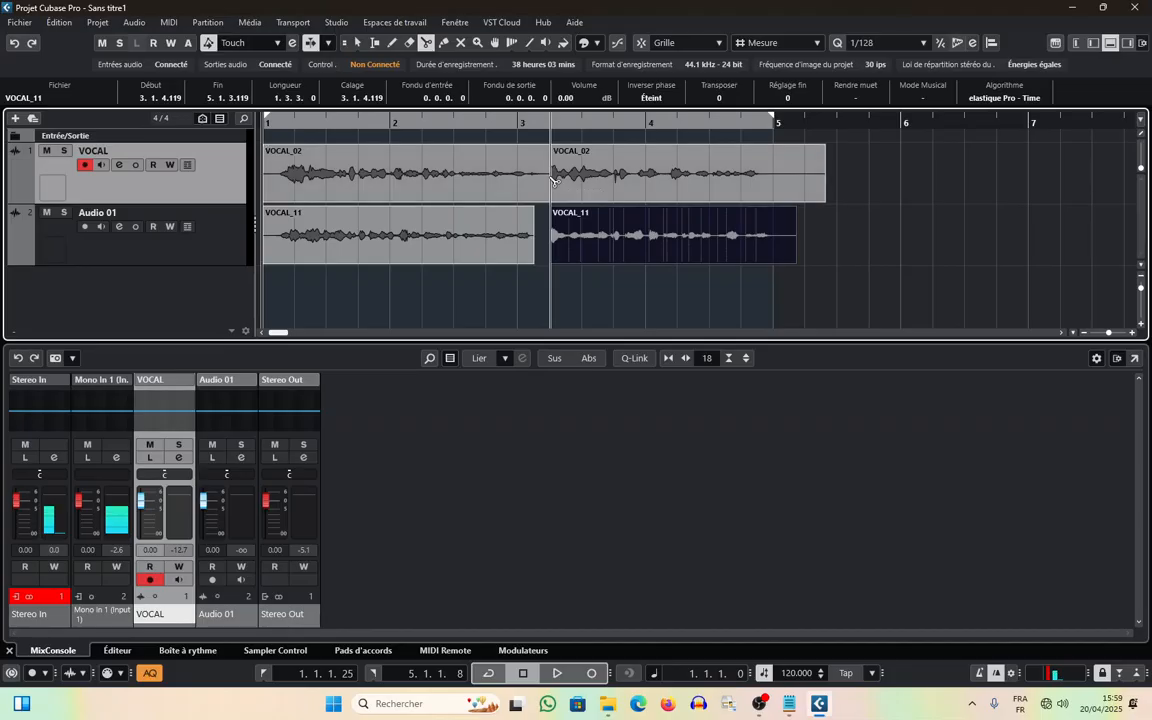
{"action": "left_click", "coordinate": [357, 42]}
{"action": "left_click", "coordinate": [445, 166]}
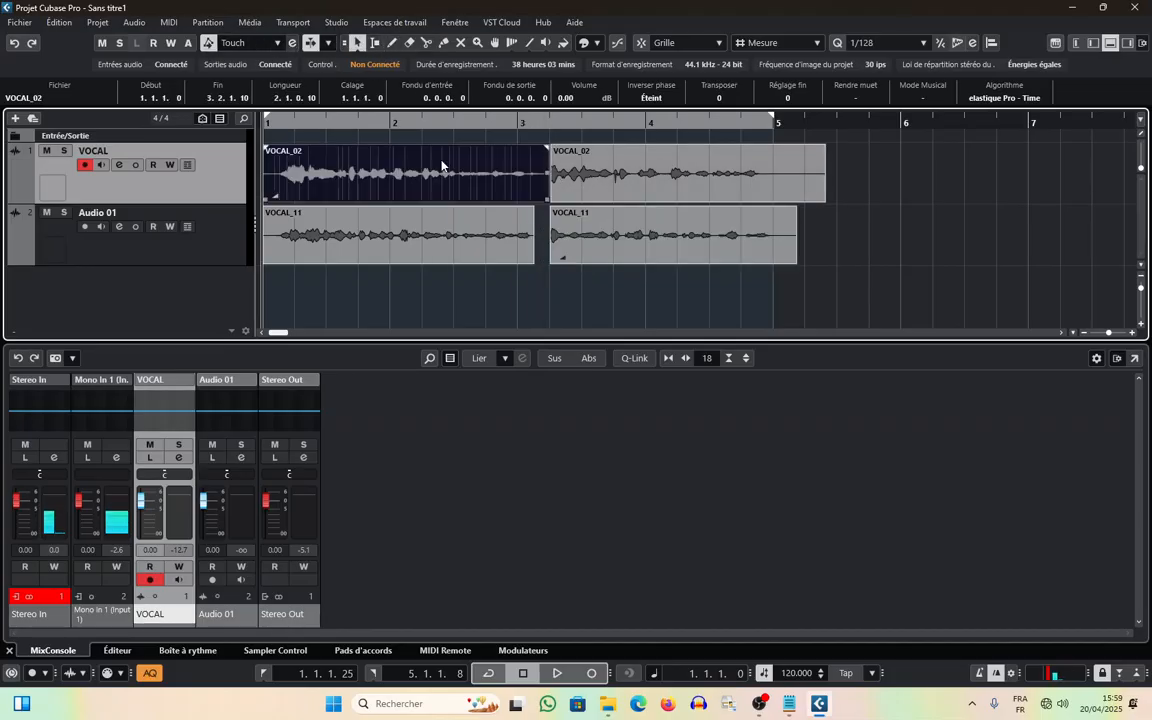
{"action": "key", "text": "Delete"}
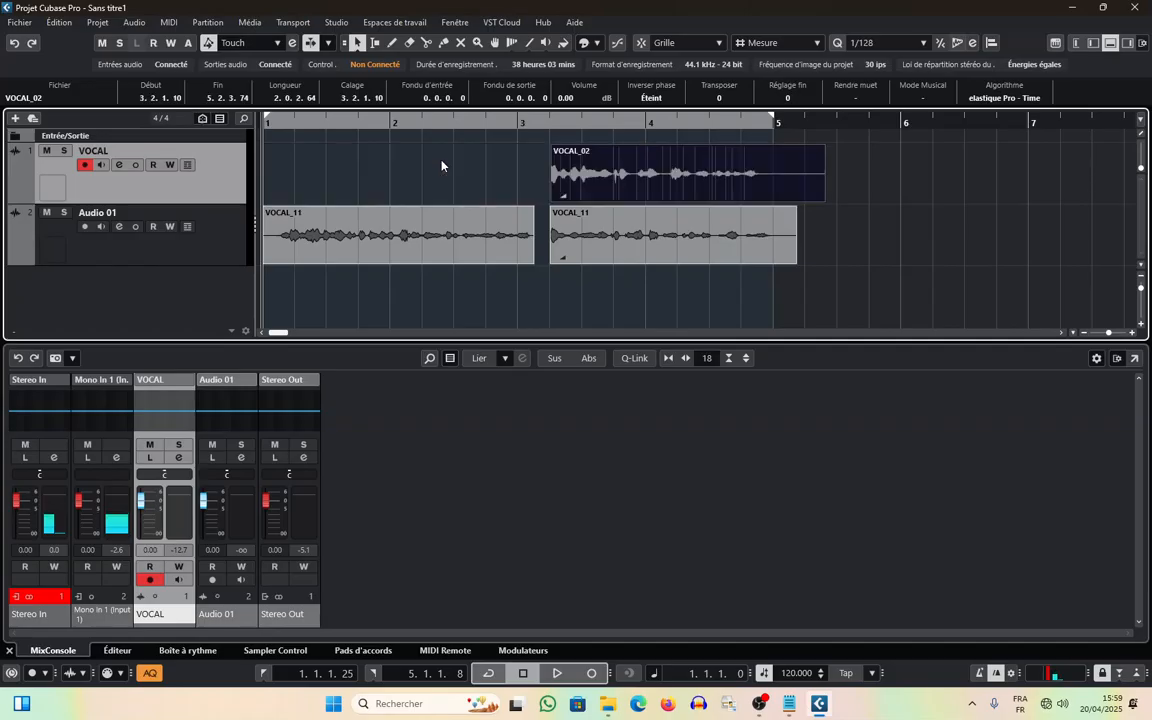
Delete the second part of VOCAL_11 and move the remaining VOCAL_02 part into its place on the Audio 01 track
{"action": "left_click", "coordinate": [616, 244]}
{"action": "key", "text": "Delete"}
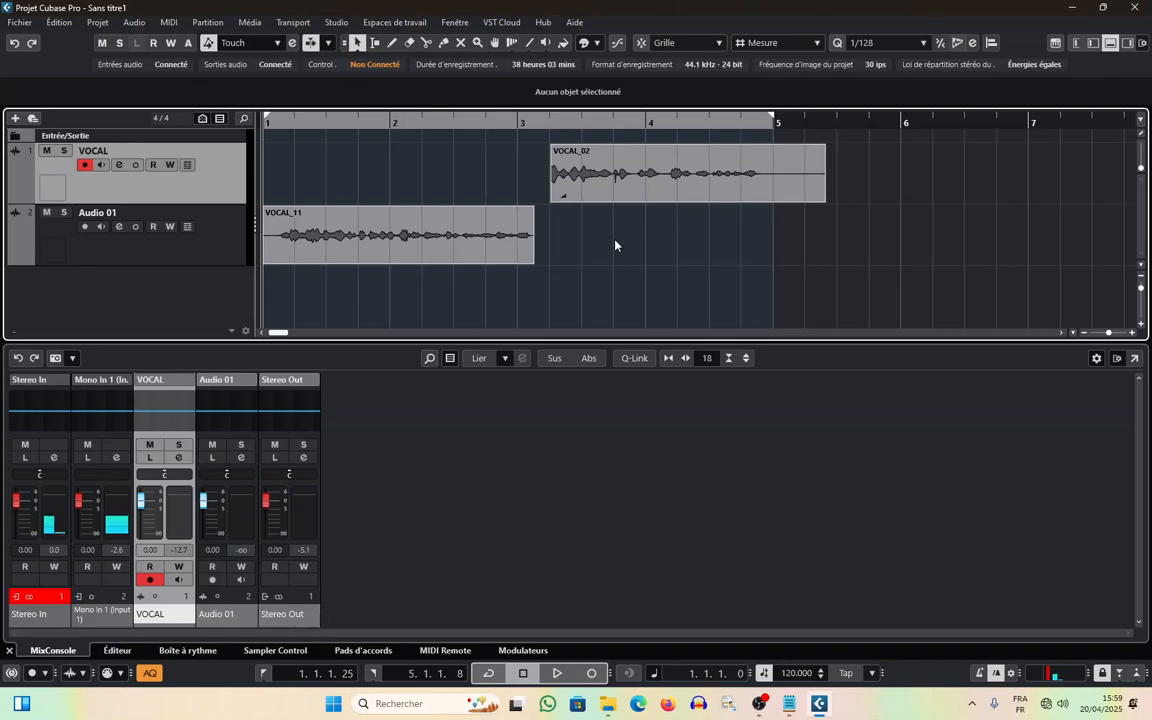
{"action": "left_click_drag", "start_coordinate": [620, 175], "coordinate": [624, 230]}
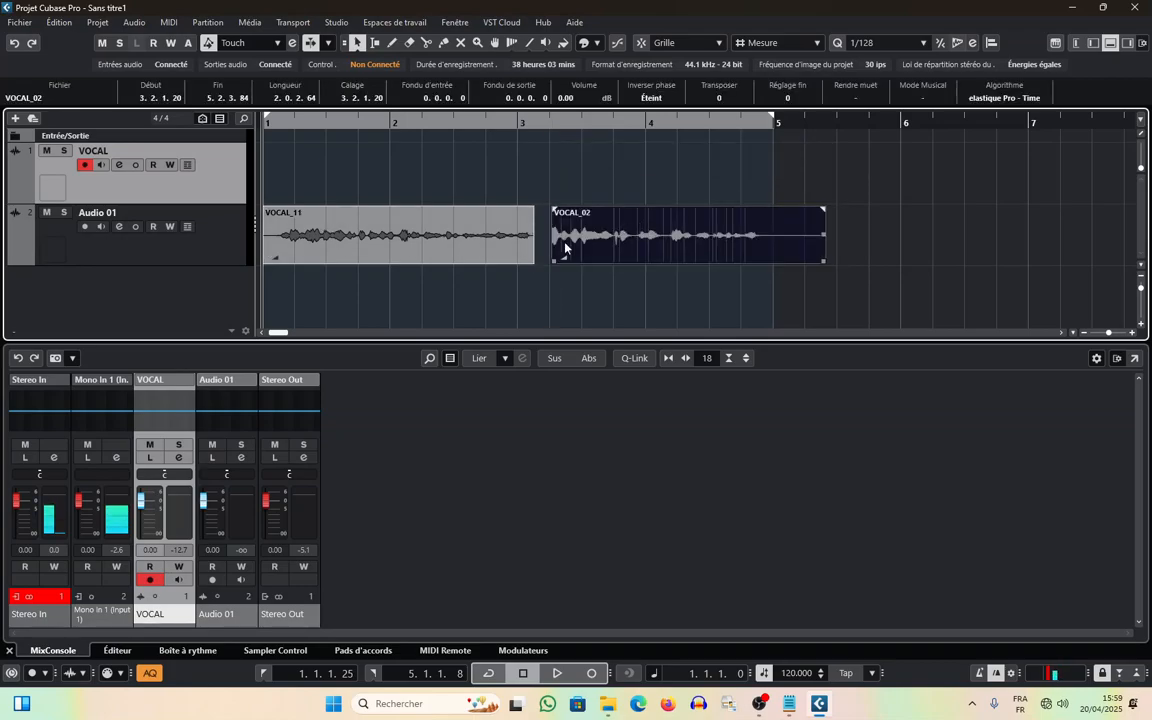